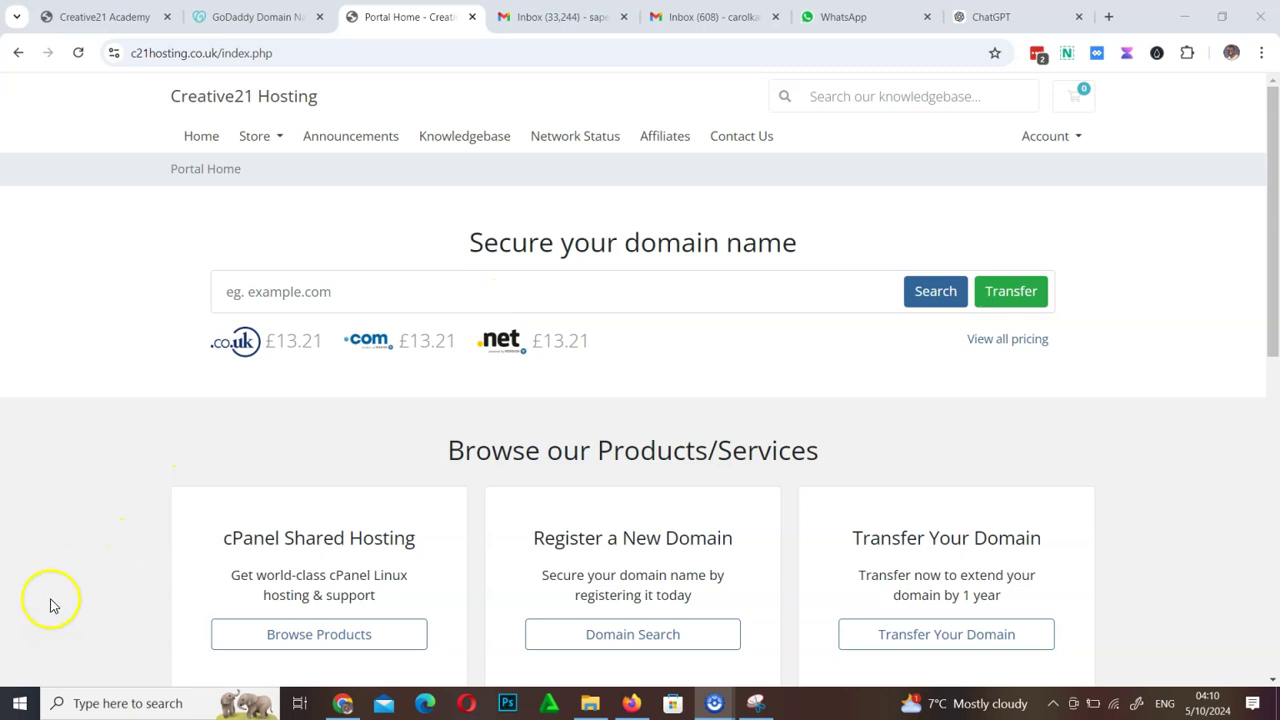
Step: Search for the domain c21demo.com and check its availability along with the alternative extensions offered
{"action": "left_click", "coordinate": [617, 289]}
{"action": "left_click", "coordinate": [394, 238]}
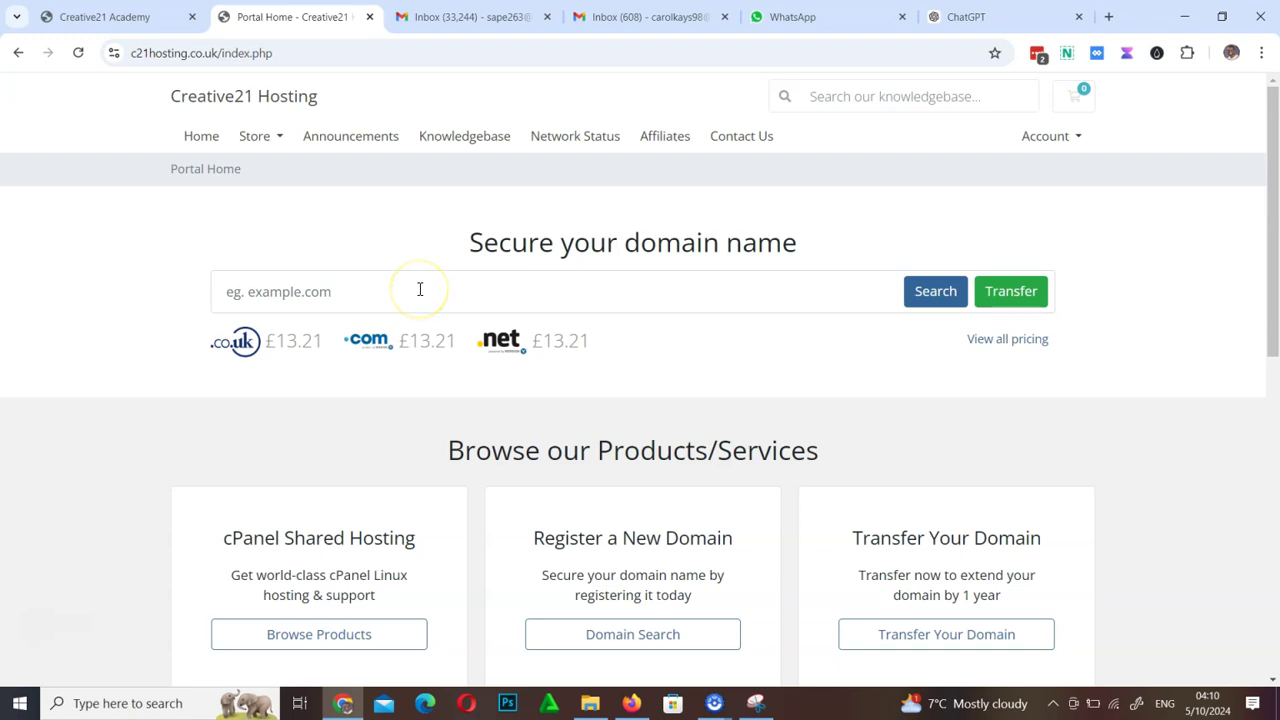
{"action": "left_click", "coordinate": [430, 291]}
{"action": "left_click", "coordinate": [430, 292]}
{"action": "type", "text": "c"}
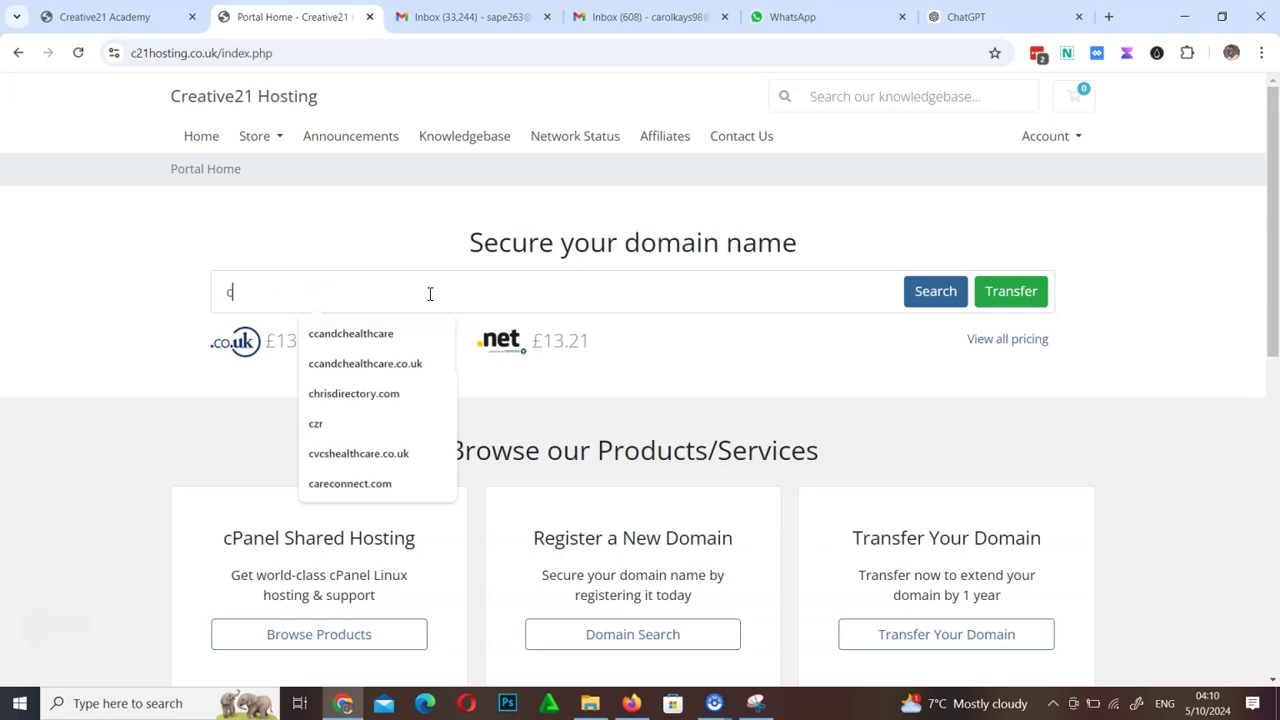
{"action": "type", "text": "21de"}
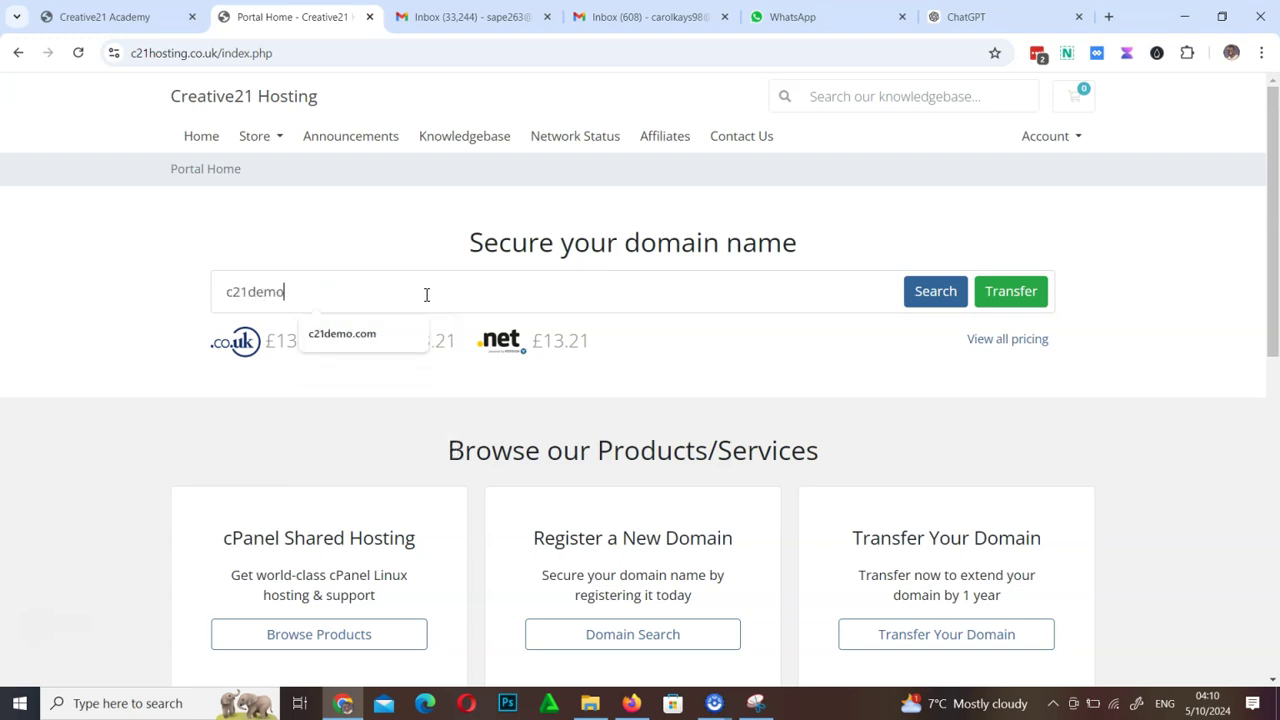
{"action": "type", "text": "mo"}
{"action": "left_click", "coordinate": [371, 334]}
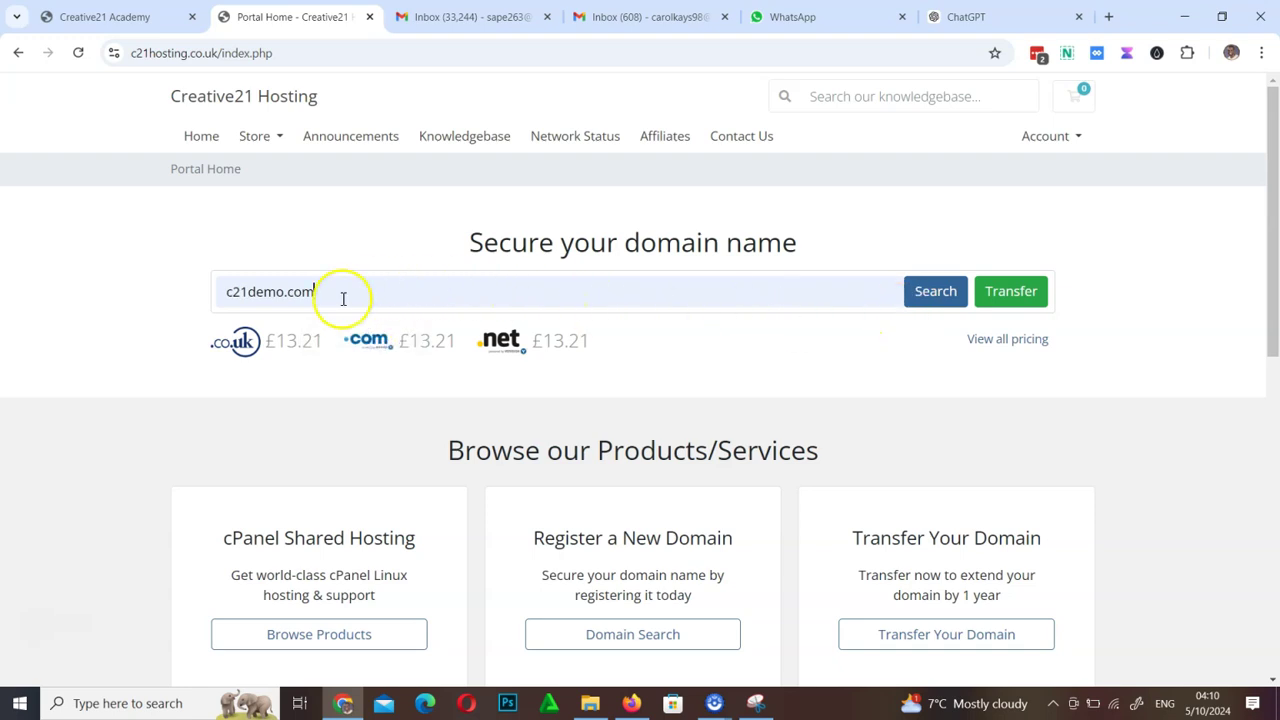
{"action": "left_click", "coordinate": [940, 302]}
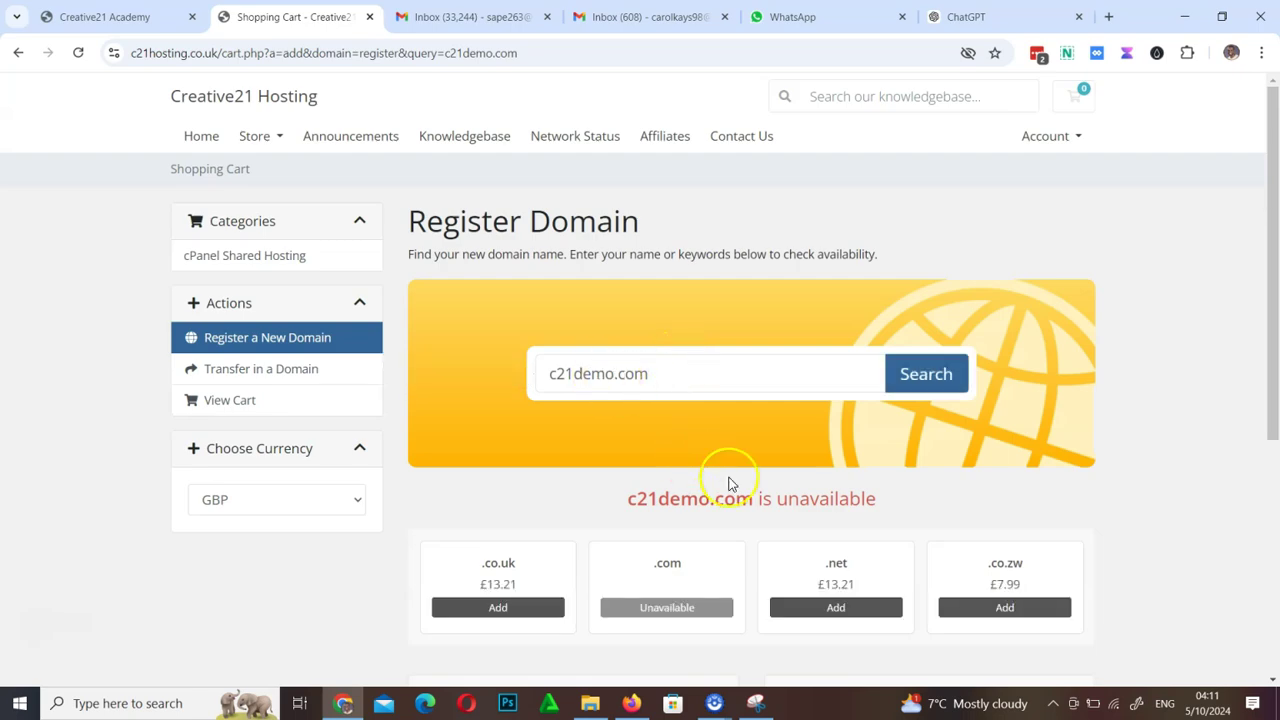
{"action": "left_click_drag", "start_coordinate": [627, 498], "coordinate": [949, 497]}
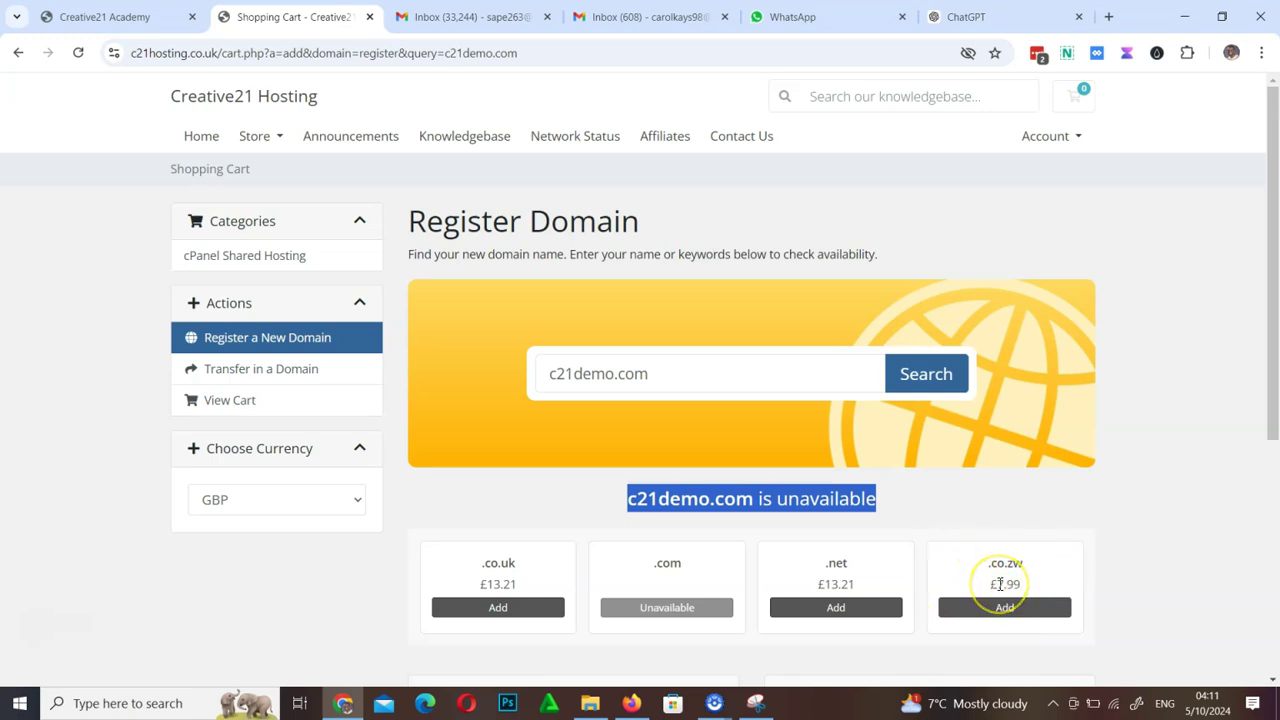
{"action": "scroll", "coordinate": [999, 584], "scroll_direction": "down", "scroll_amount": 5}
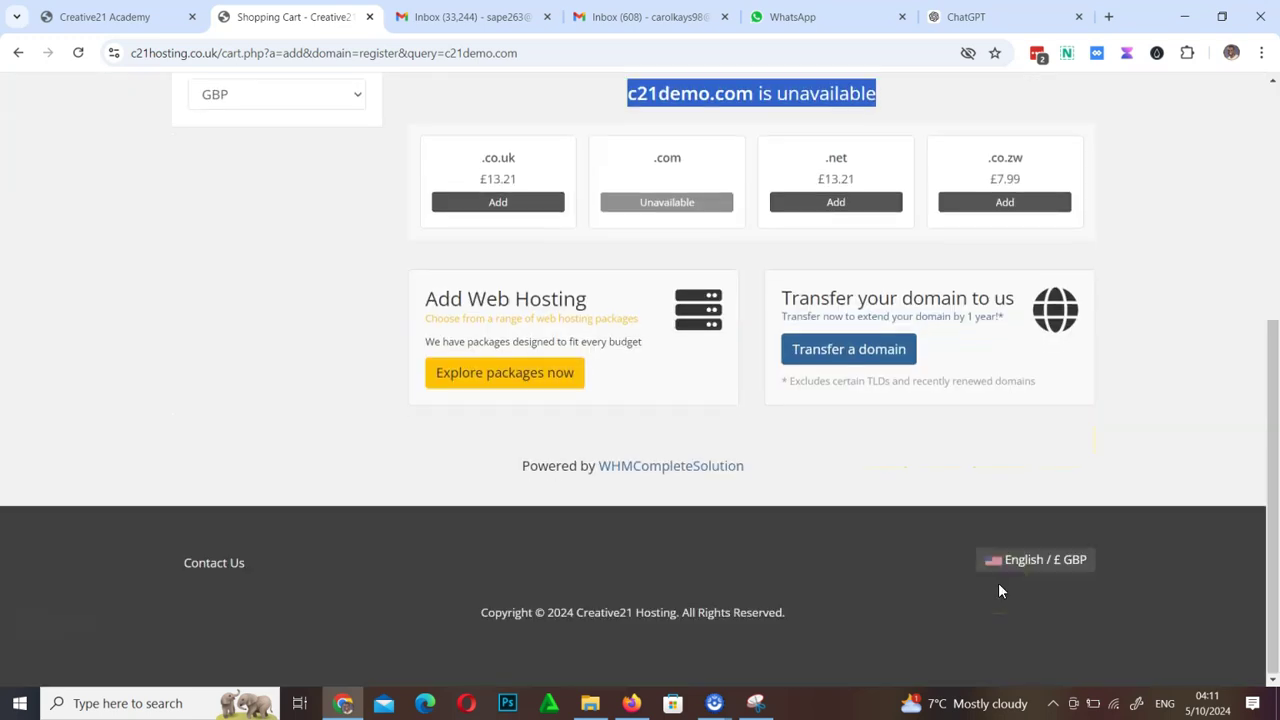
{"action": "scroll", "coordinate": [998, 584], "scroll_direction": "up", "scroll_amount": 5}
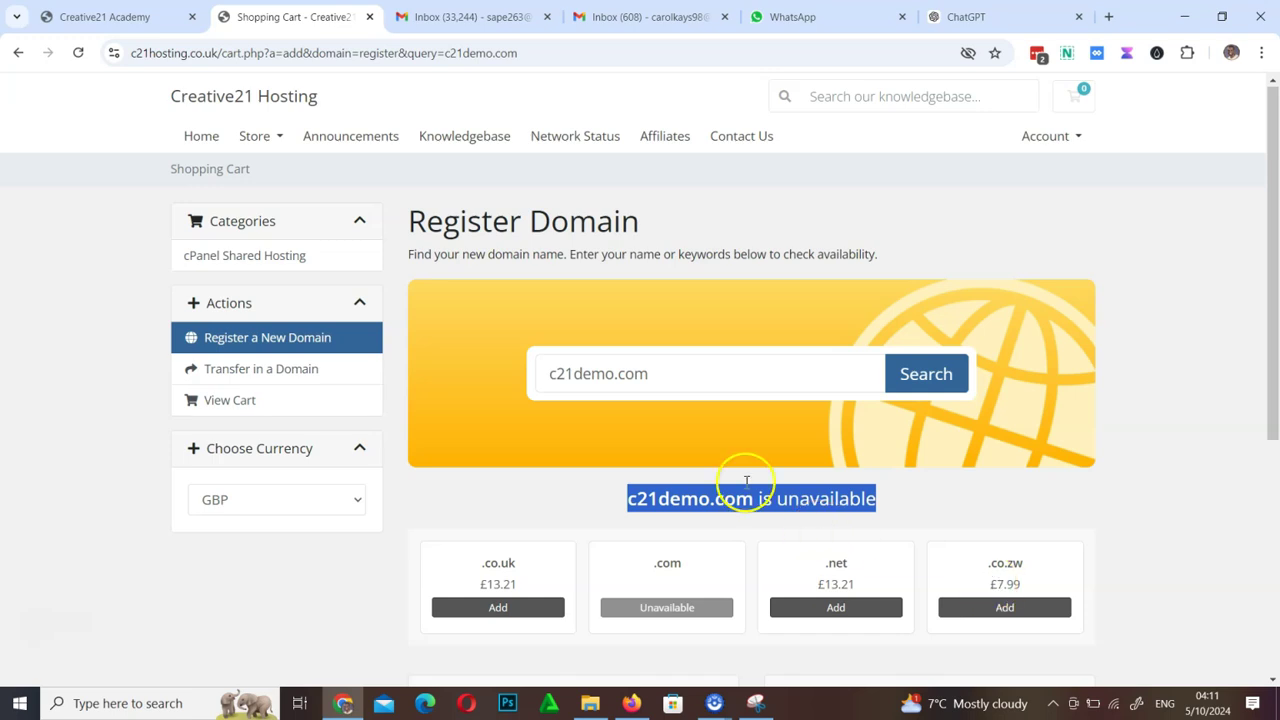
{"action": "left_click", "coordinate": [690, 488]}
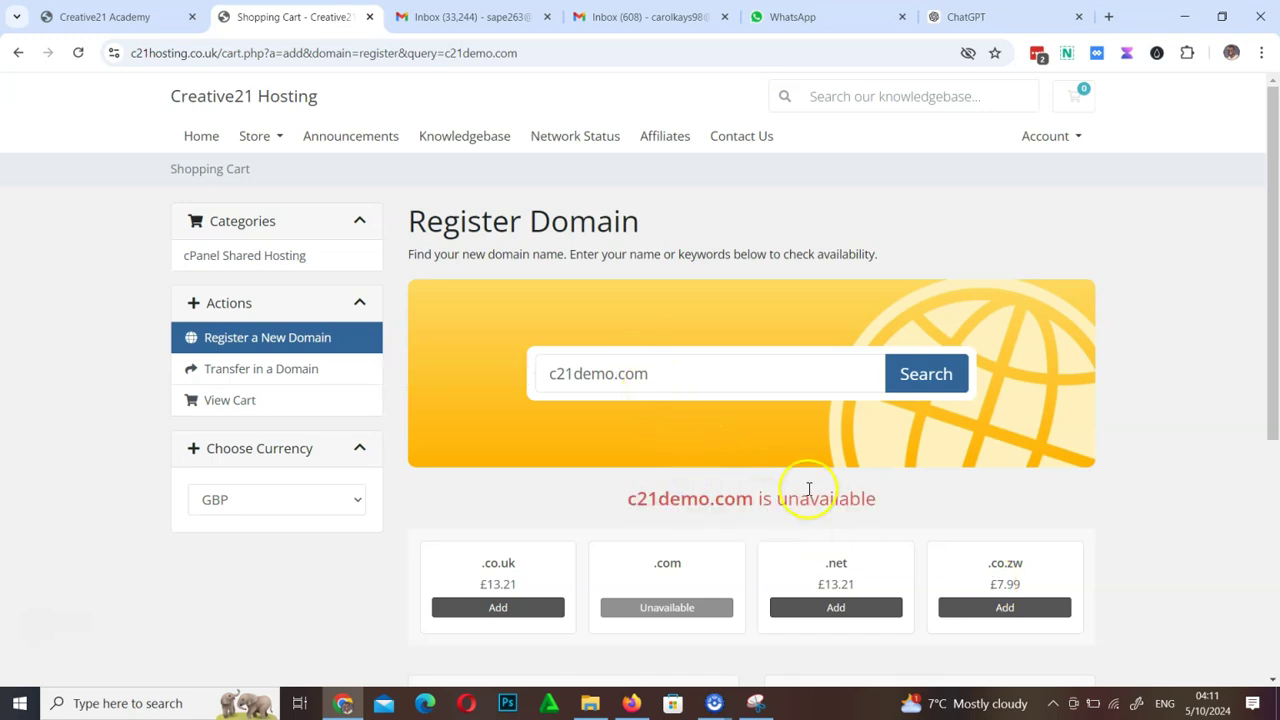
Step: Search for the domain creative21studio.com, add it to the cart and proceed to its configuration
{"action": "left_click", "coordinate": [686, 372]}
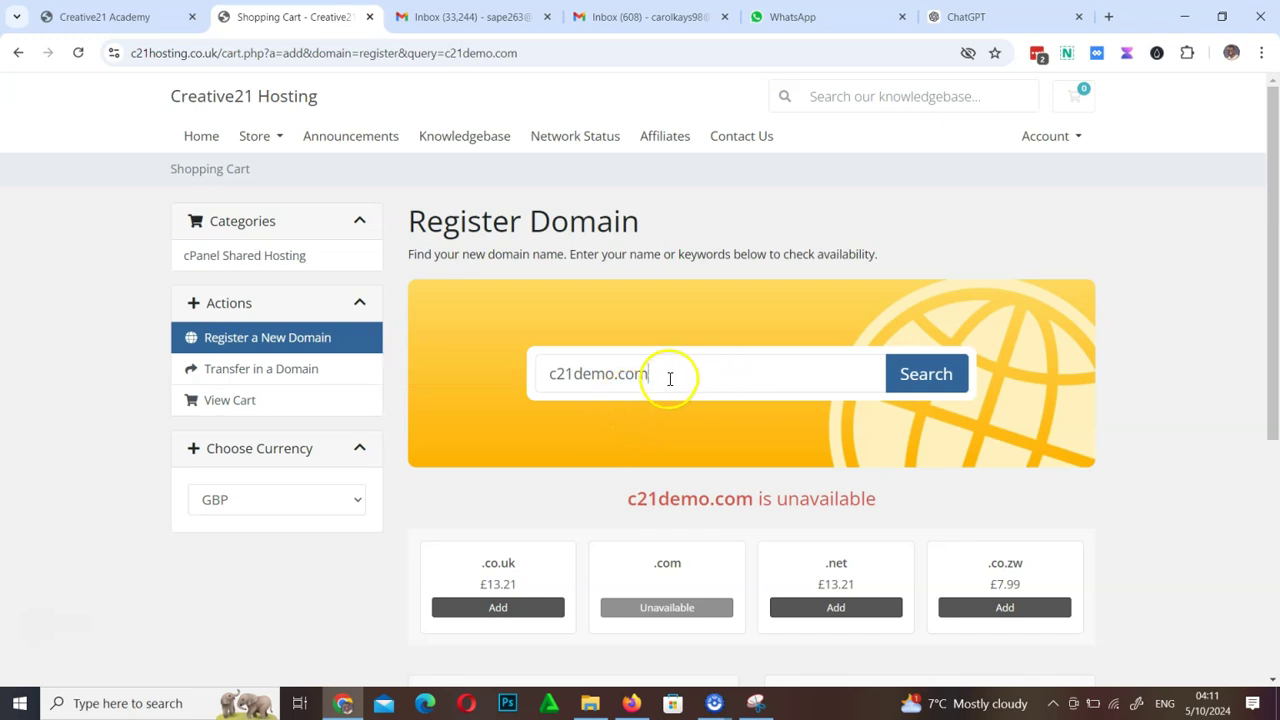
{"action": "left_click_drag", "start_coordinate": [683, 378], "coordinate": [505, 372]}
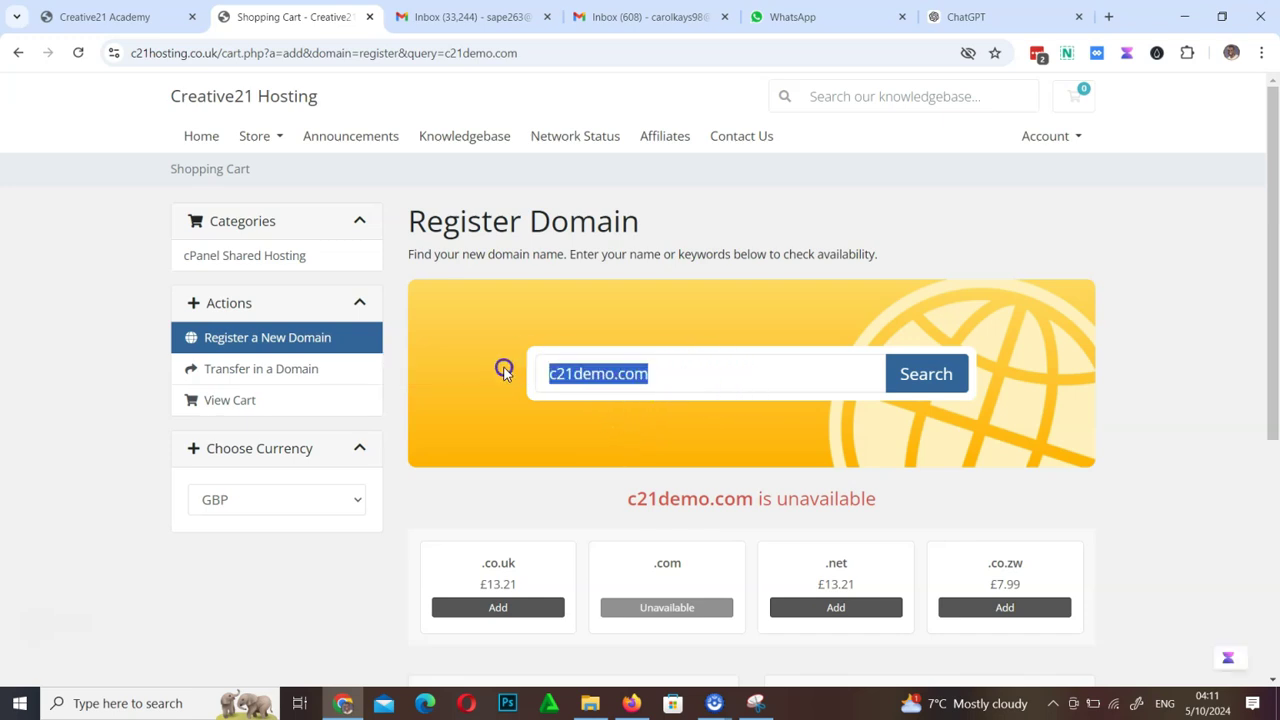
{"action": "type", "text": "creati"}
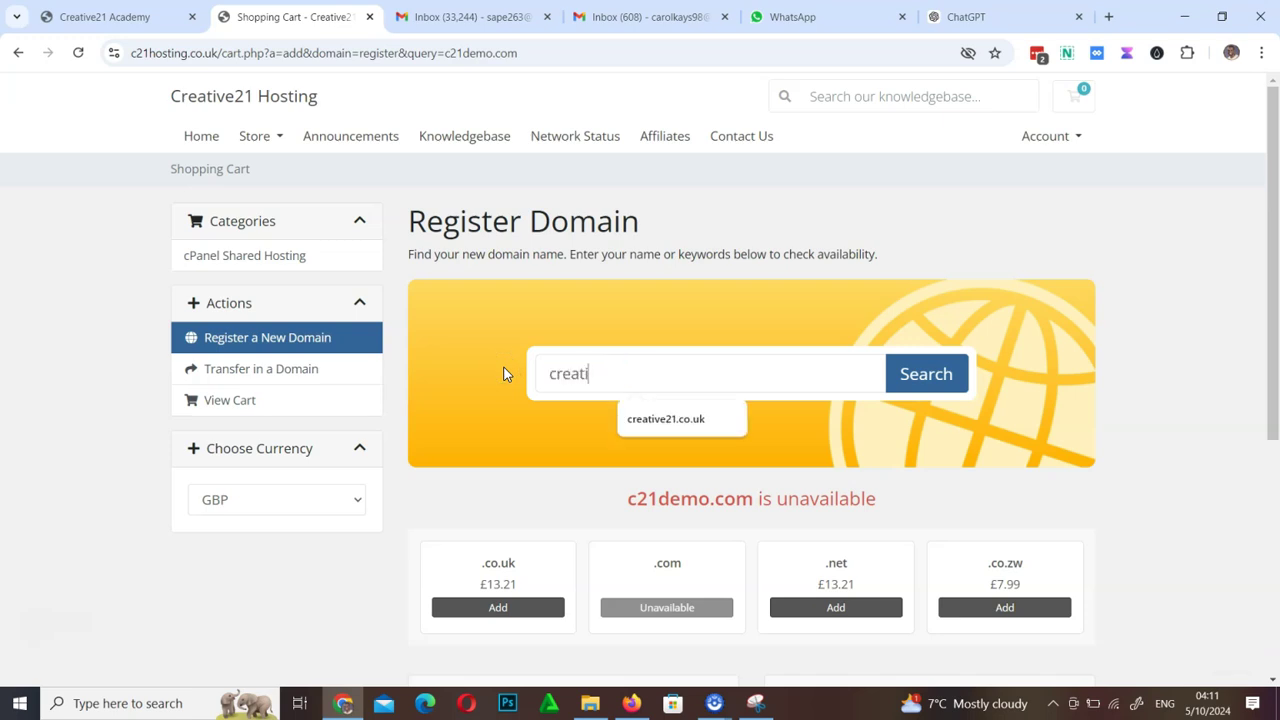
{"action": "type", "text": "ve21studio.com"}
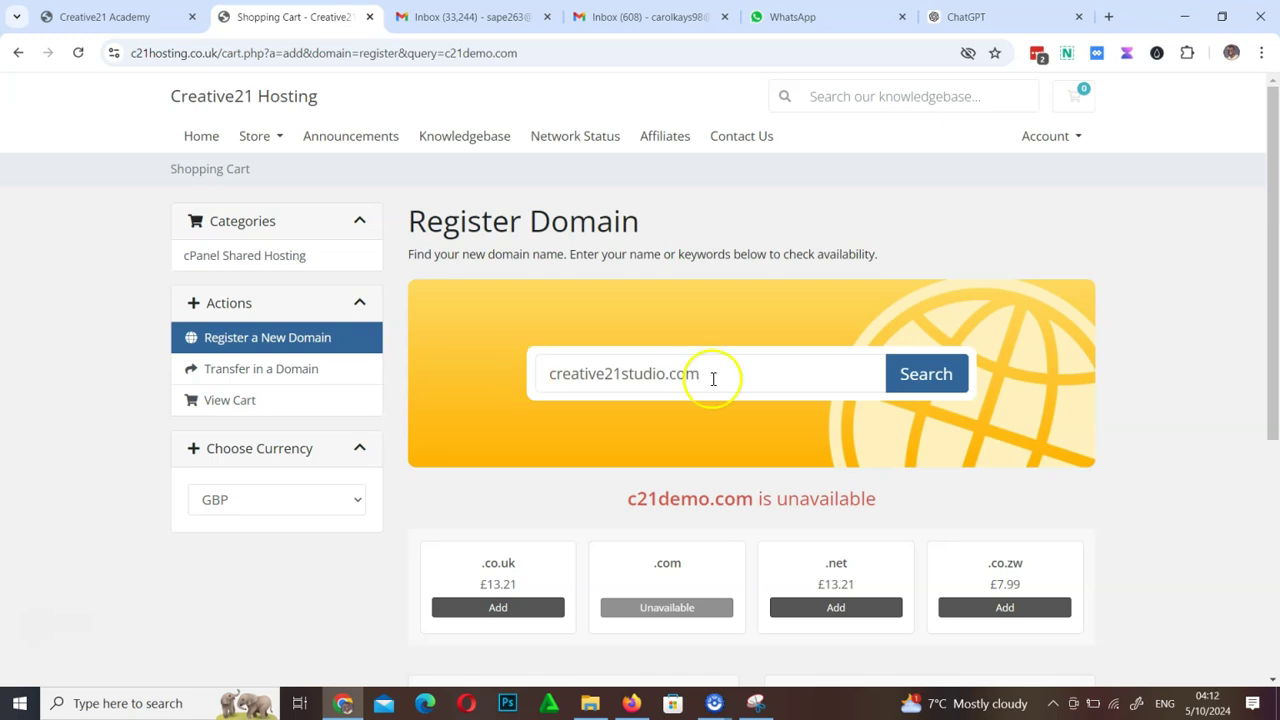
{"action": "left_click", "coordinate": [926, 374]}
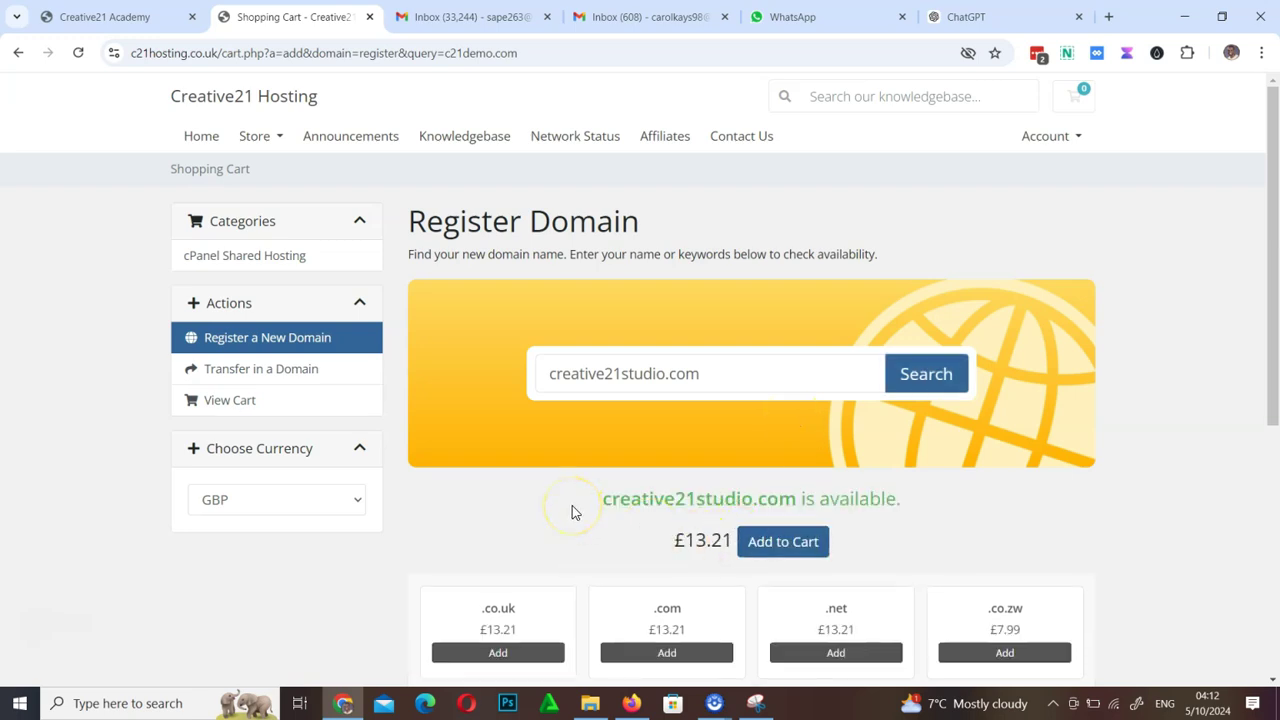
{"action": "left_click", "coordinate": [792, 553]}
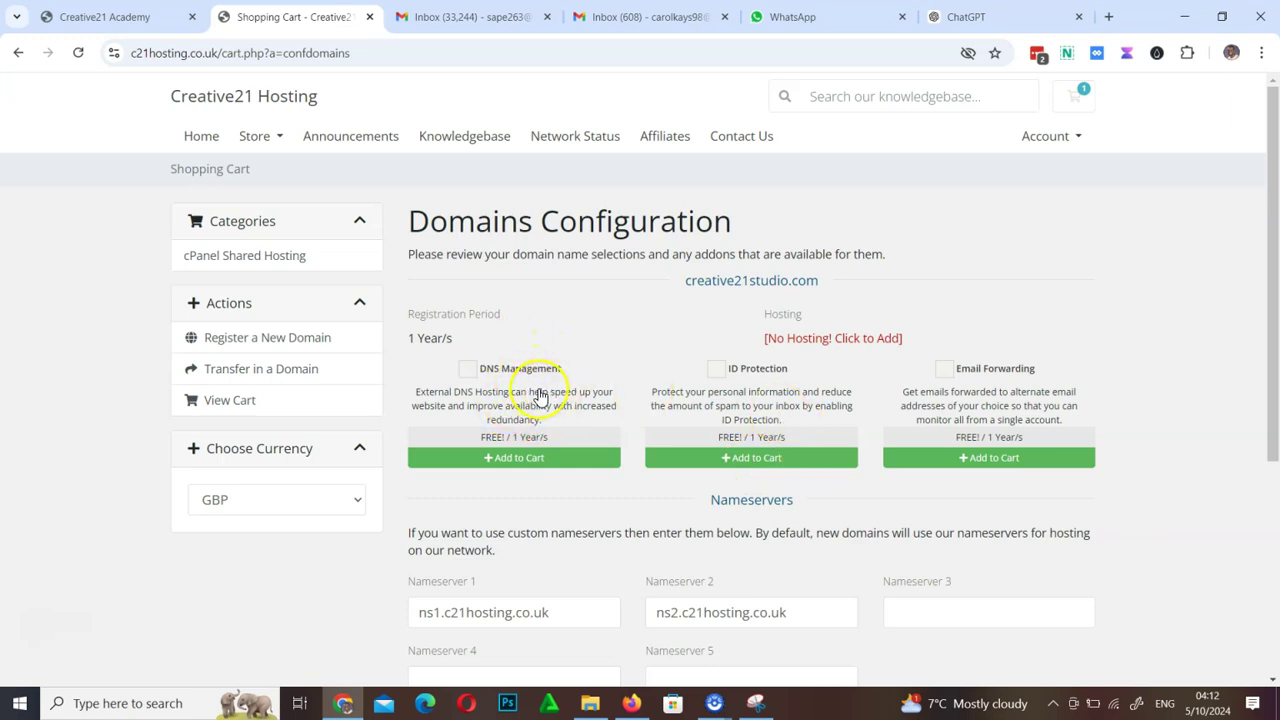
Step: Add the free DNS Management, ID Protection and Email Forwarding add-ons and continue with the default nameservers
{"action": "left_click", "coordinate": [514, 463]}
{"action": "left_click", "coordinate": [795, 460]}
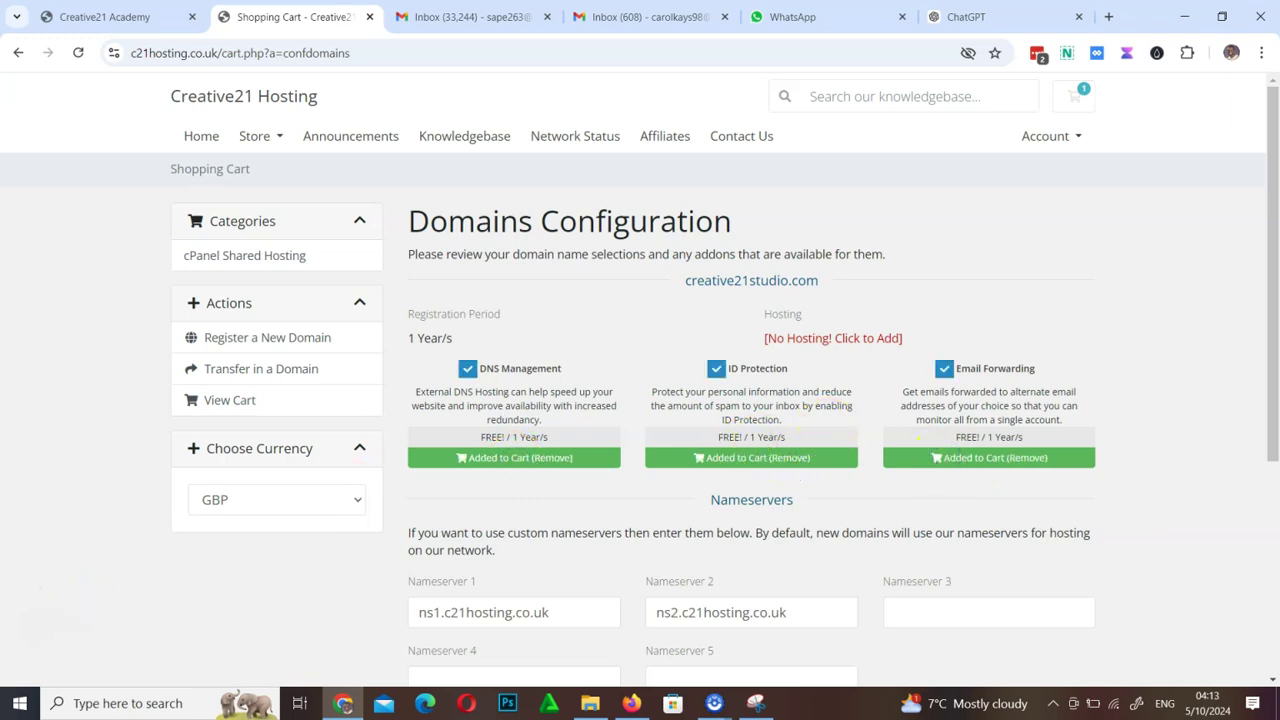
{"action": "scroll", "coordinate": [789, 523], "scroll_direction": "down", "scroll_amount": 3}
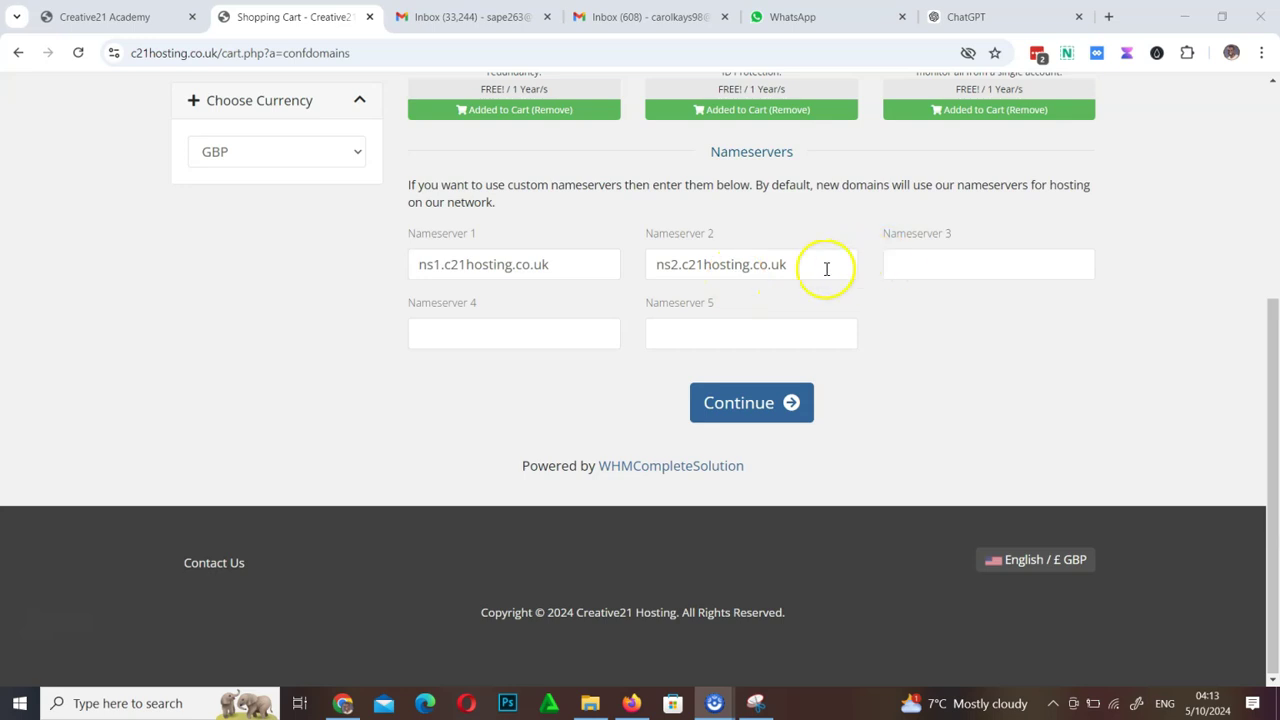
{"action": "scroll", "coordinate": [880, 330], "scroll_direction": "up", "scroll_amount": 4}
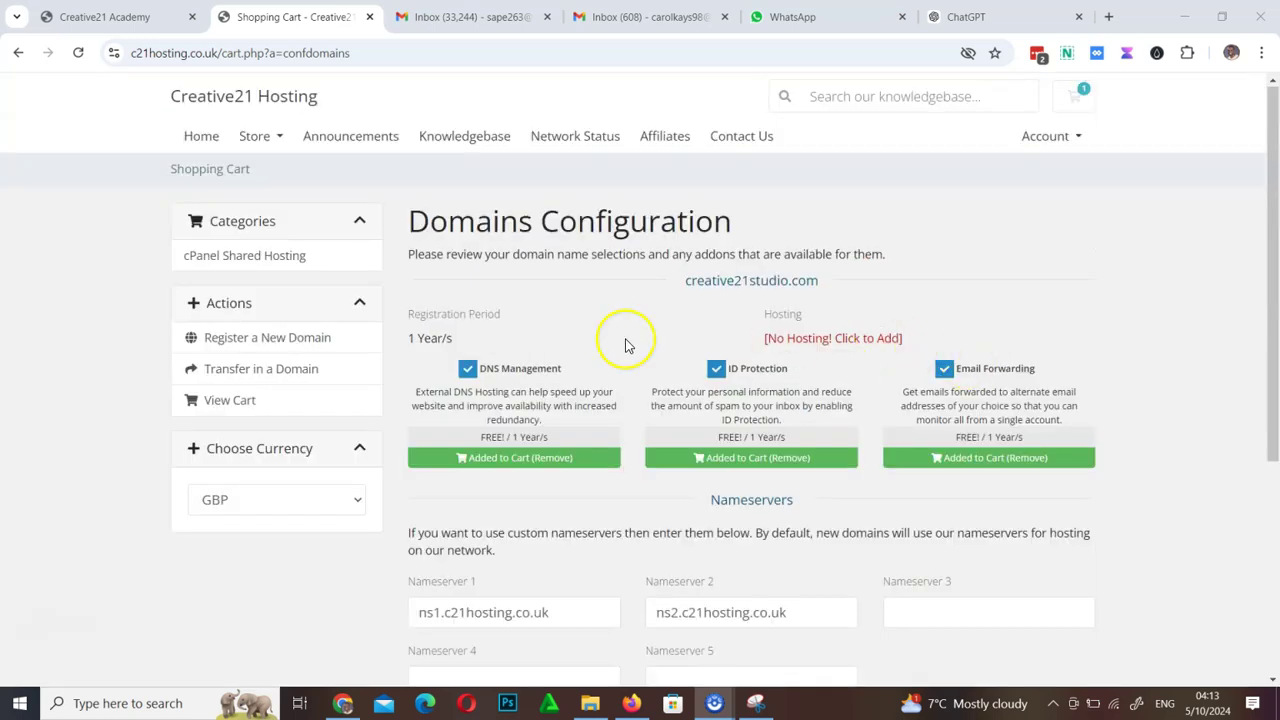
{"action": "scroll", "coordinate": [643, 364], "scroll_direction": "down", "scroll_amount": 3}
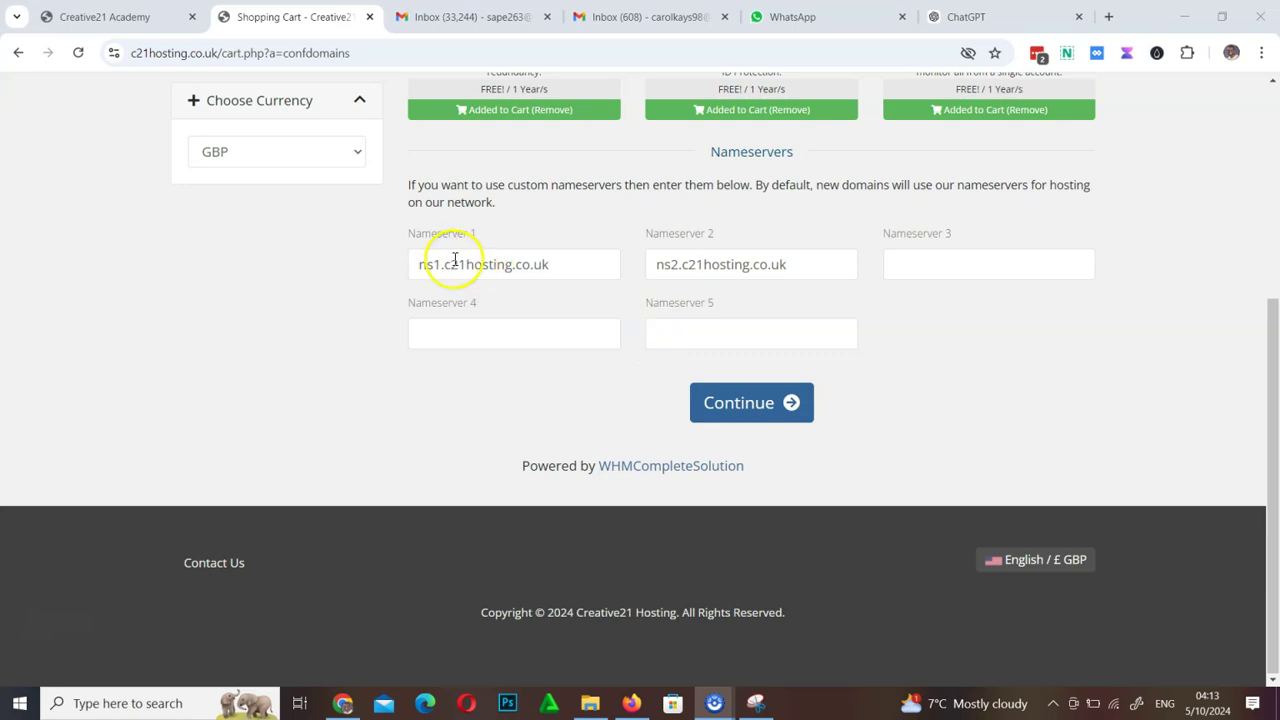
{"action": "left_click", "coordinate": [749, 405]}
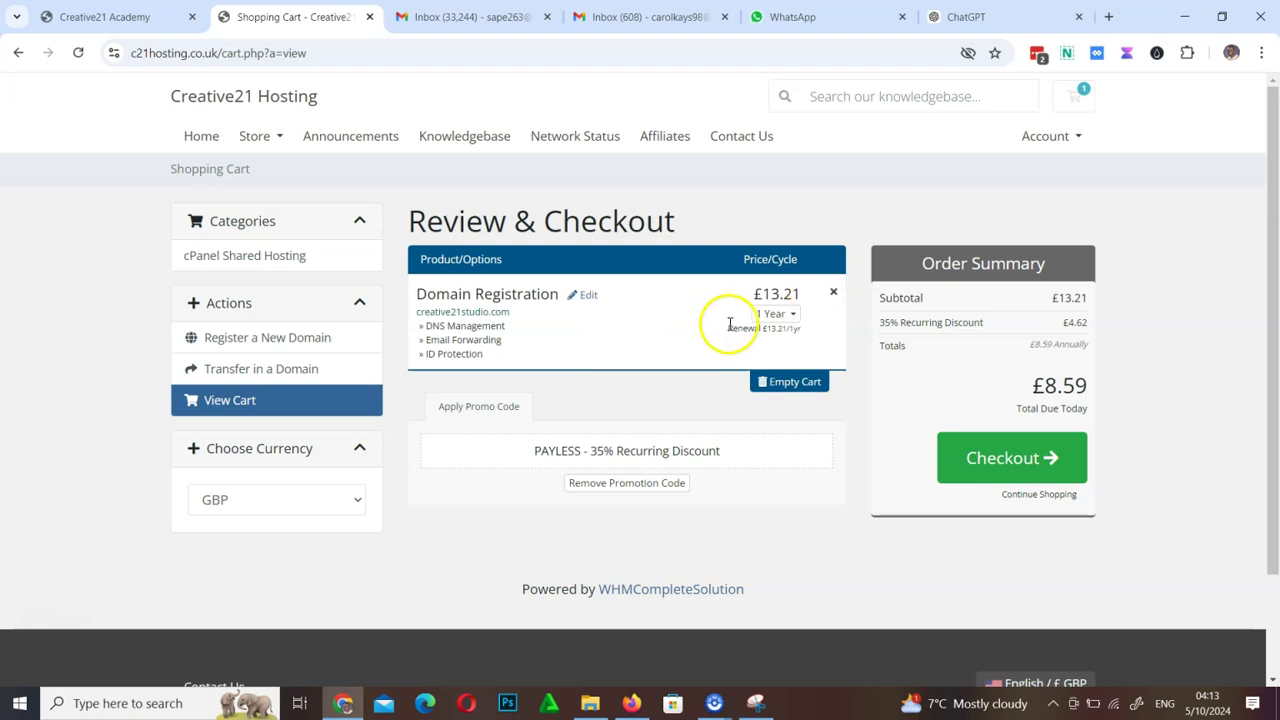
Step: Remove the applied promotion code from the cart and validate the promo code PAYLESS again
{"action": "left_click", "coordinate": [630, 482]}
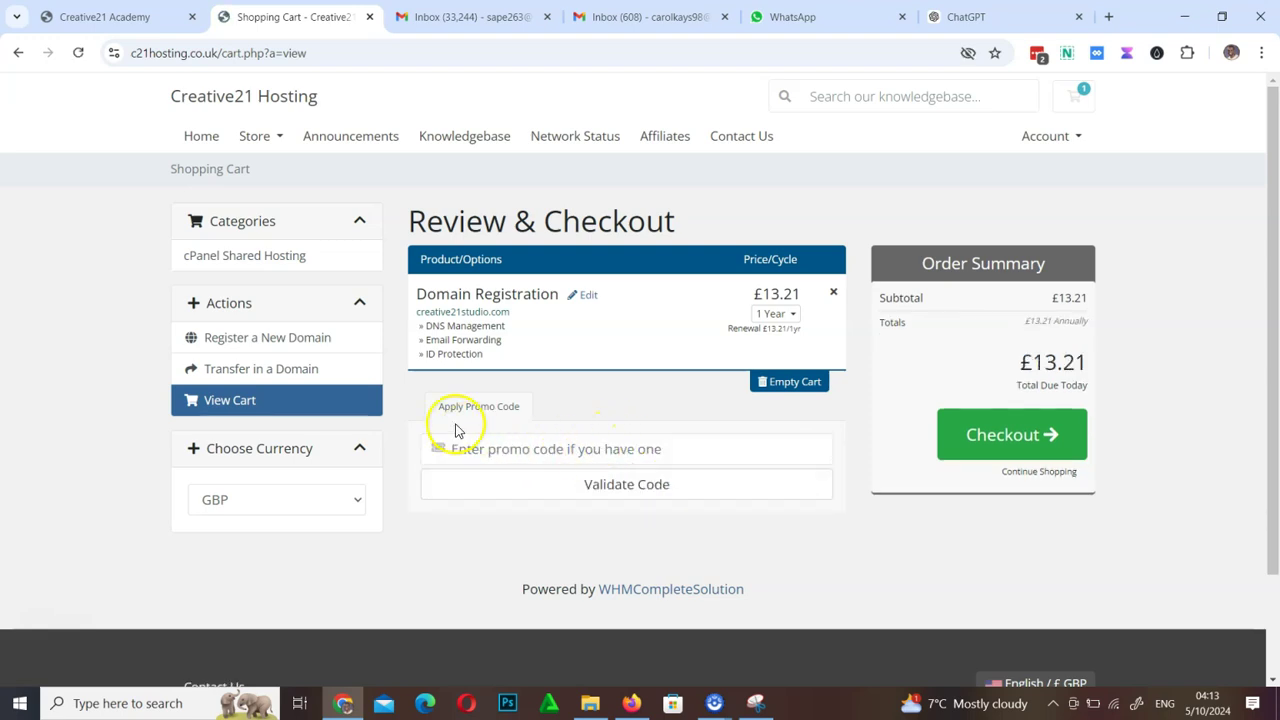
{"action": "type", "text": "PAYLESS"}
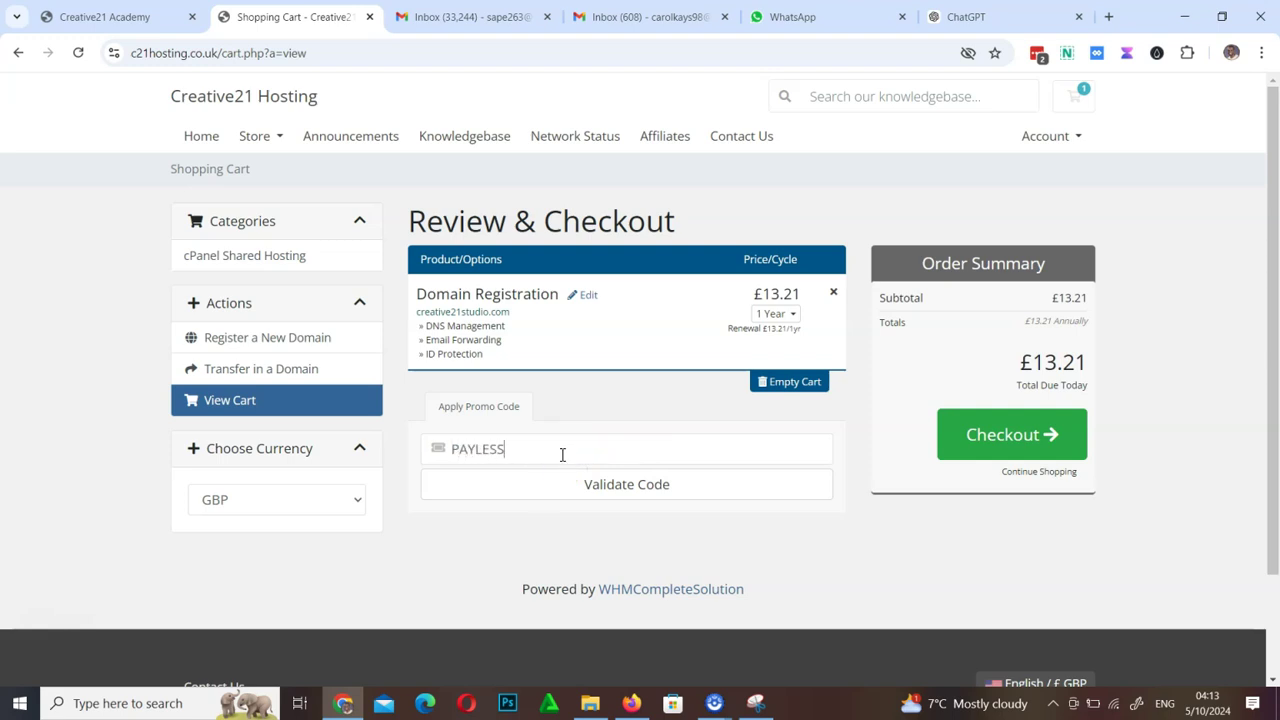
{"action": "left_click", "coordinate": [578, 478]}
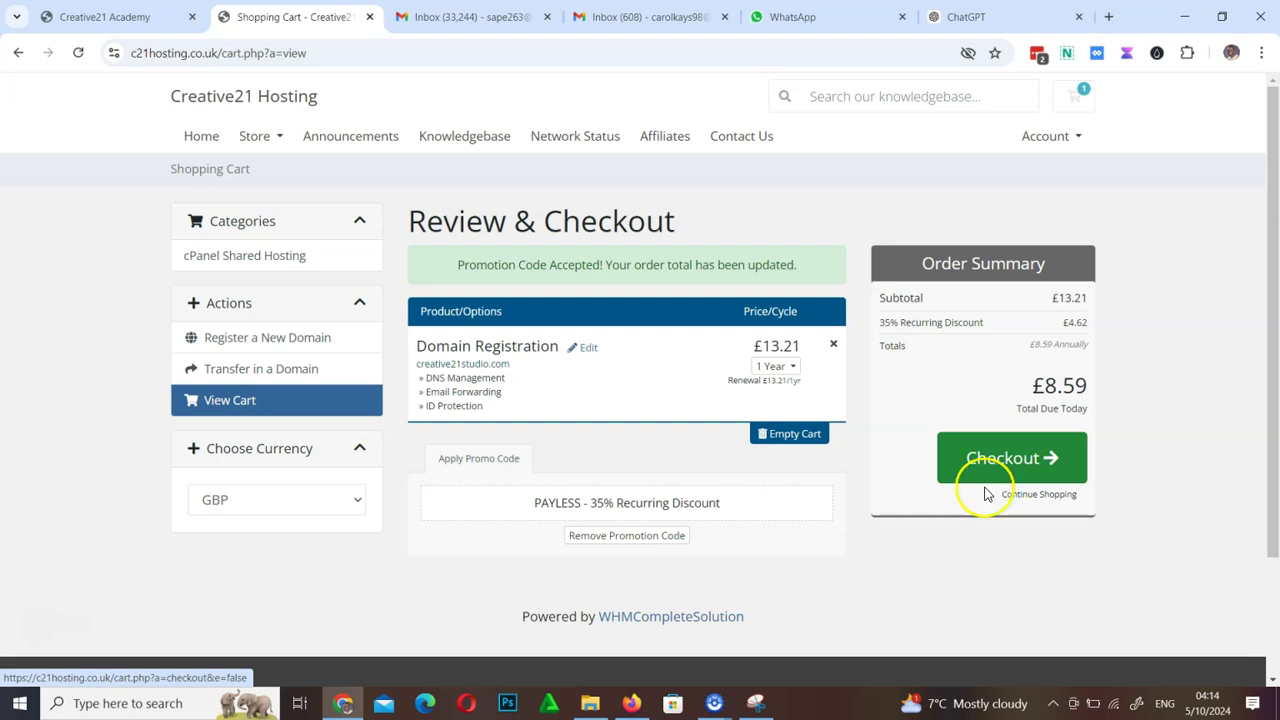
Step: Review the cart's order summary and proceed to checkout for the creative21studio.com registration
{"action": "scroll", "coordinate": [594, 457], "scroll_direction": "down", "scroll_amount": 2}
{"action": "scroll", "coordinate": [595, 461], "scroll_direction": "up", "scroll_amount": 2}
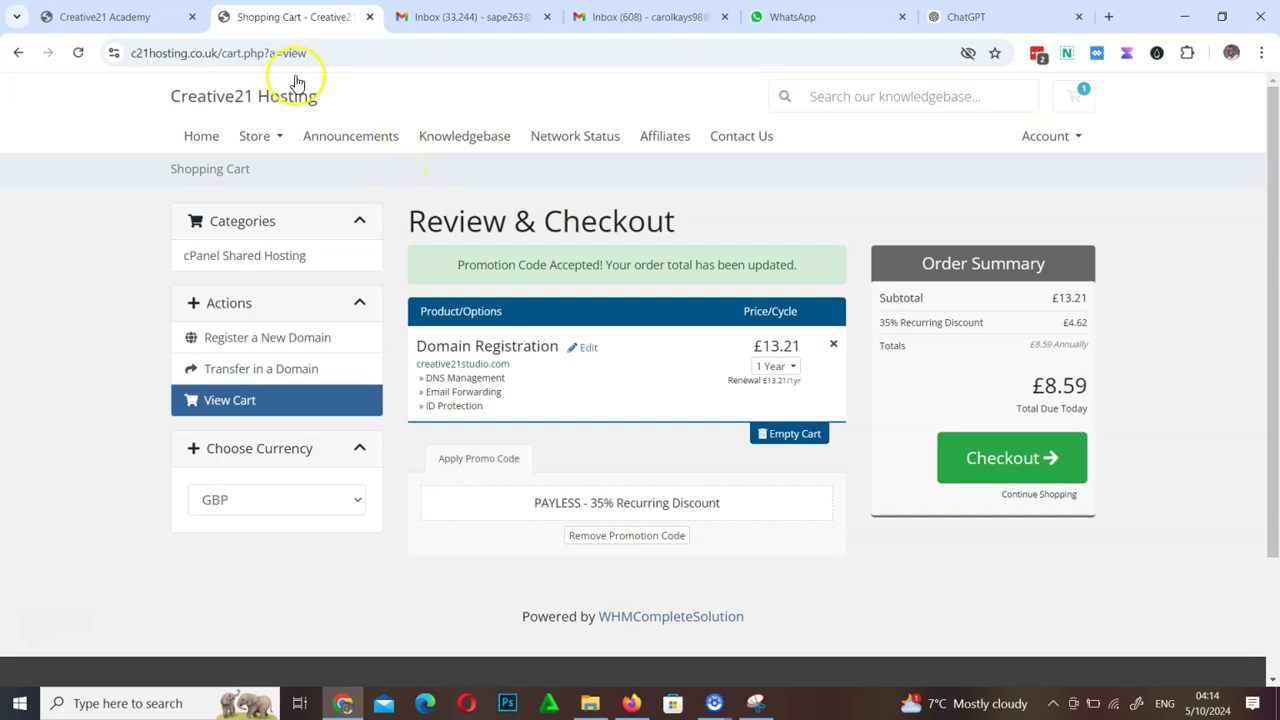
{"action": "left_click", "coordinate": [1016, 462]}
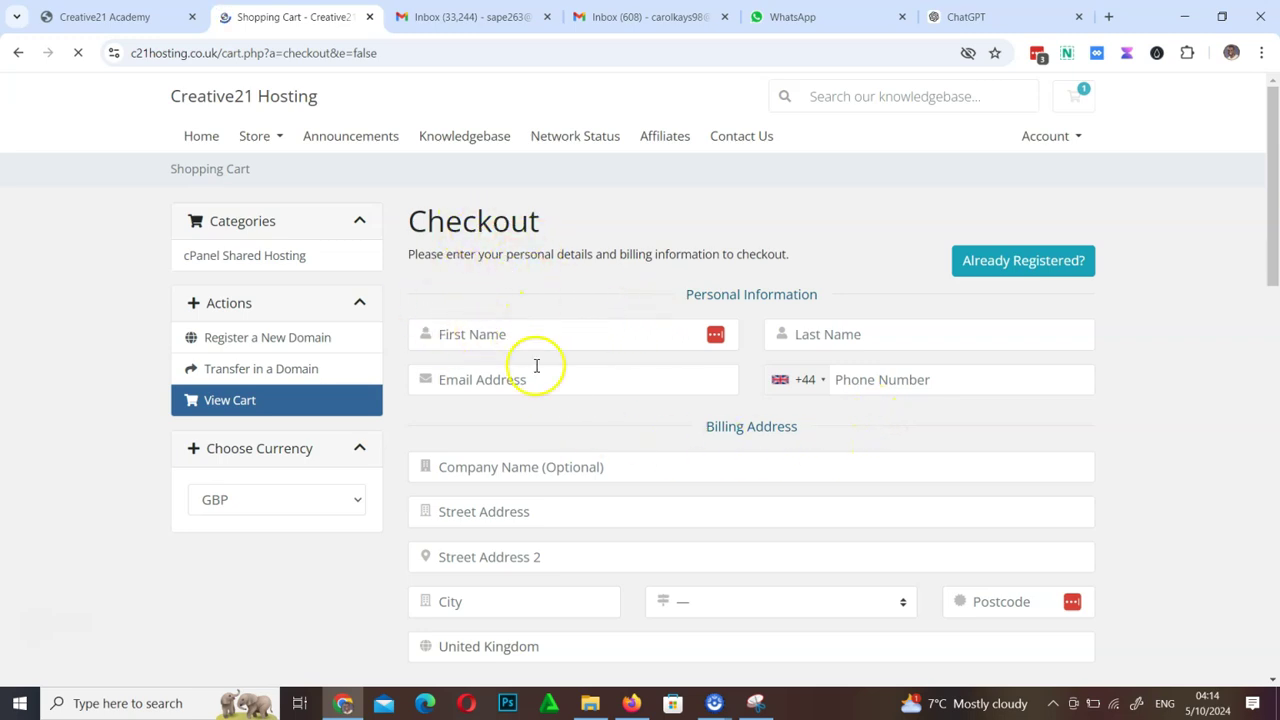
Step: Review the checkout form's personal, billing and account security sections, and look at the password generator without using it
{"action": "scroll", "coordinate": [612, 389], "scroll_direction": "down", "scroll_amount": 4}
{"action": "scroll", "coordinate": [612, 389], "scroll_direction": "down", "scroll_amount": 5}
{"action": "scroll", "coordinate": [612, 389], "scroll_direction": "up", "scroll_amount": 5}
{"action": "scroll", "coordinate": [612, 389], "scroll_direction": "down", "scroll_amount": 5}
{"action": "scroll", "coordinate": [612, 389], "scroll_direction": "up", "scroll_amount": 5}
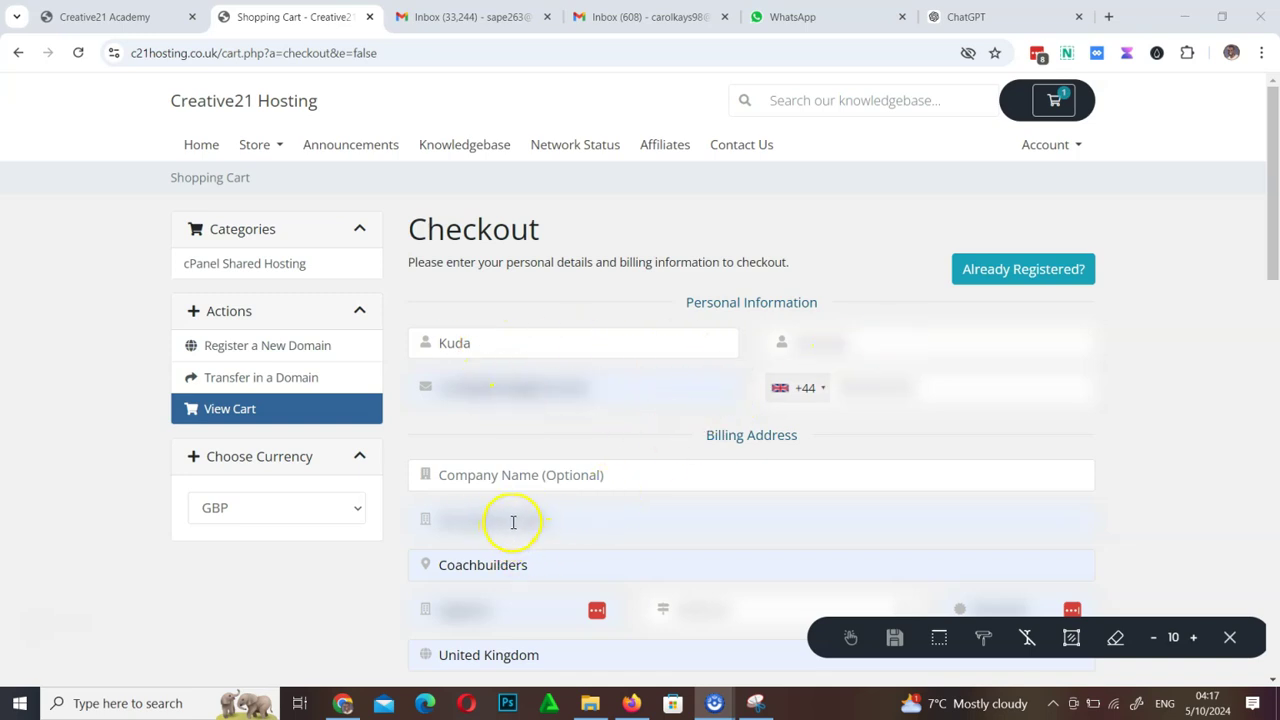
{"action": "left_click_drag", "start_coordinate": [1272, 240], "coordinate": [1276, 341]}
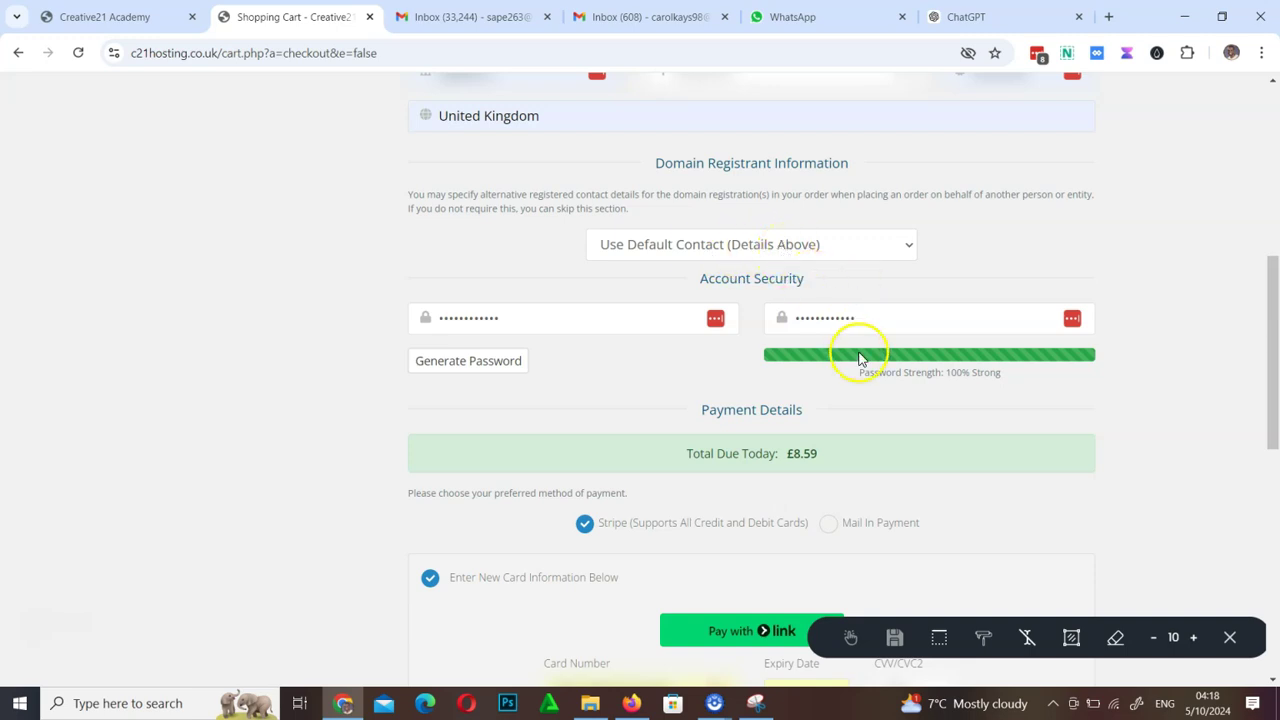
{"action": "left_click", "coordinate": [505, 362]}
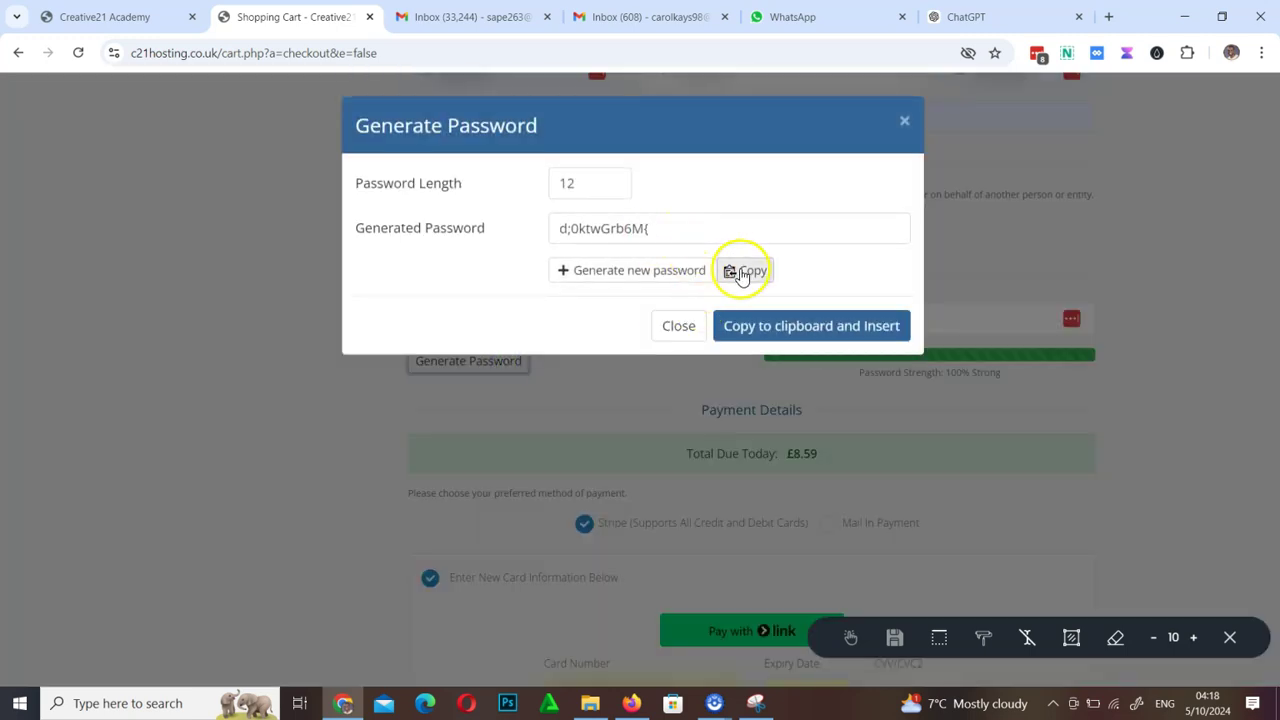
{"action": "left_click", "coordinate": [906, 124]}
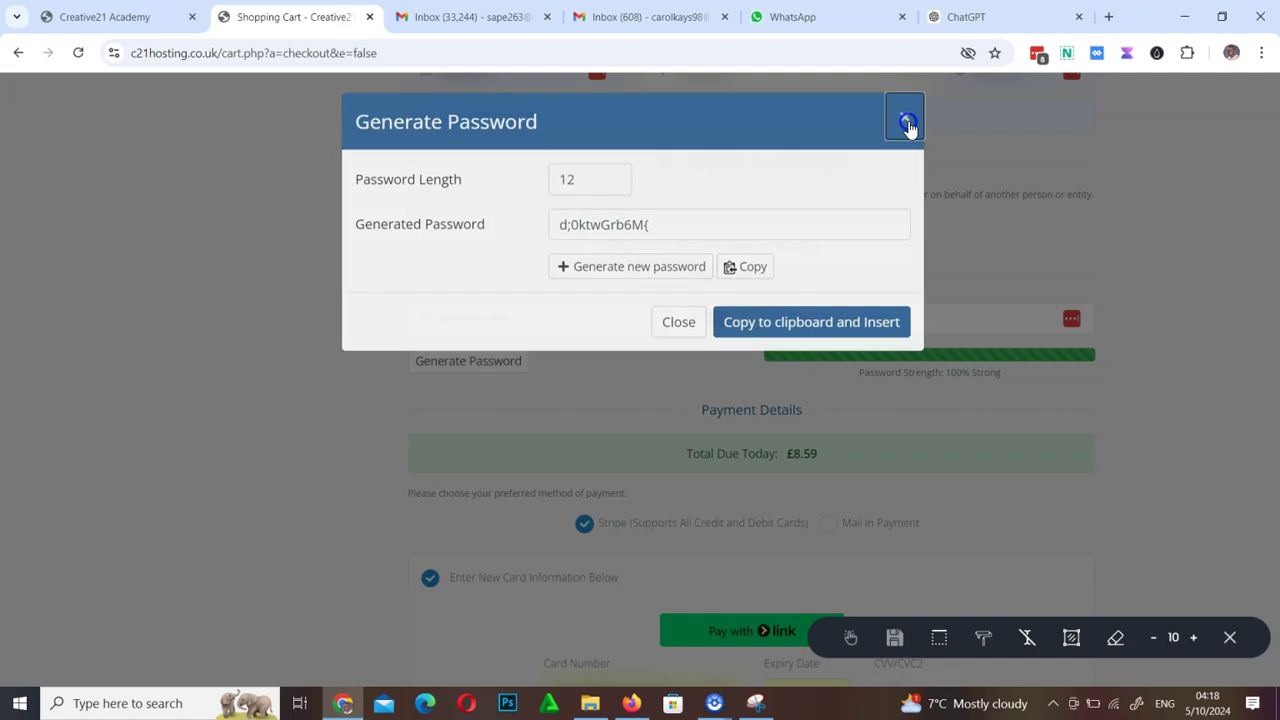
Step: Review the Stripe payment details and order options, complete the order and continue to the client area
{"action": "left_click_drag", "start_coordinate": [1268, 270], "coordinate": [1275, 347]}
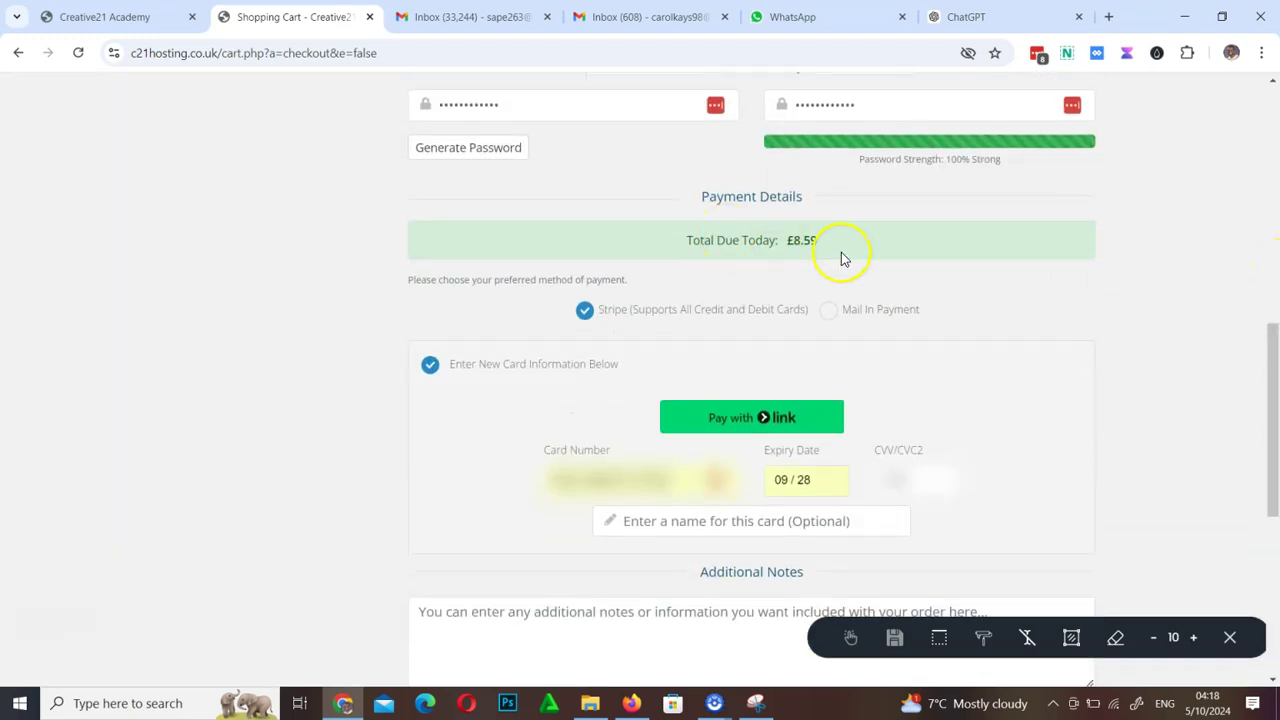
{"action": "left_click_drag", "start_coordinate": [1266, 385], "coordinate": [1272, 486]}
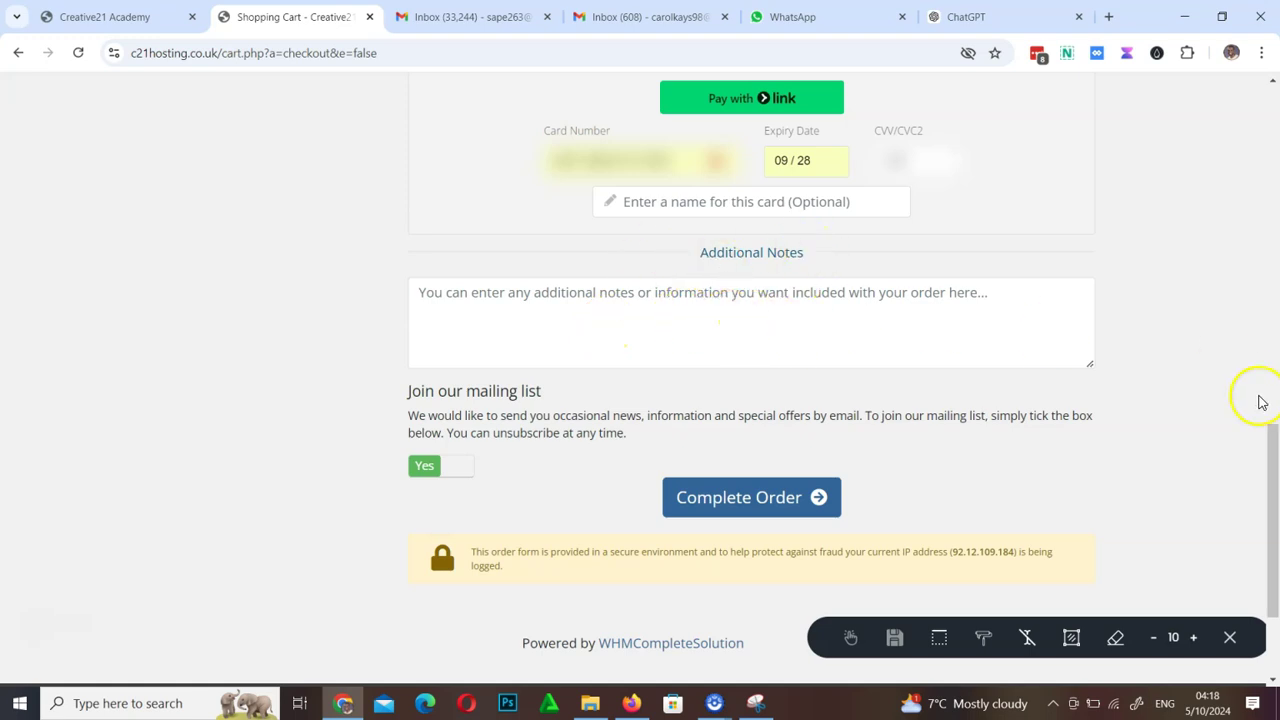
{"action": "left_click_drag", "start_coordinate": [1276, 486], "coordinate": [1275, 380]}
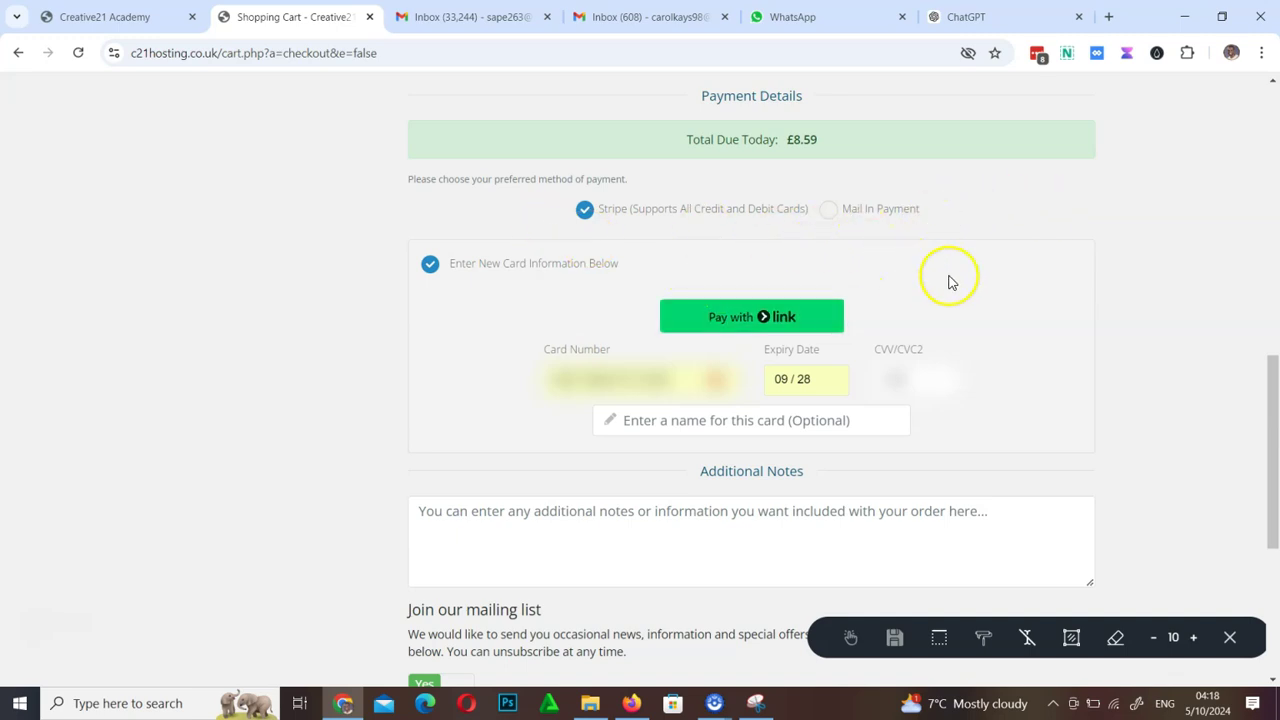
{"action": "left_click", "coordinate": [1272, 410]}
{"action": "left_click_drag", "start_coordinate": [1272, 410], "coordinate": [1272, 521]}
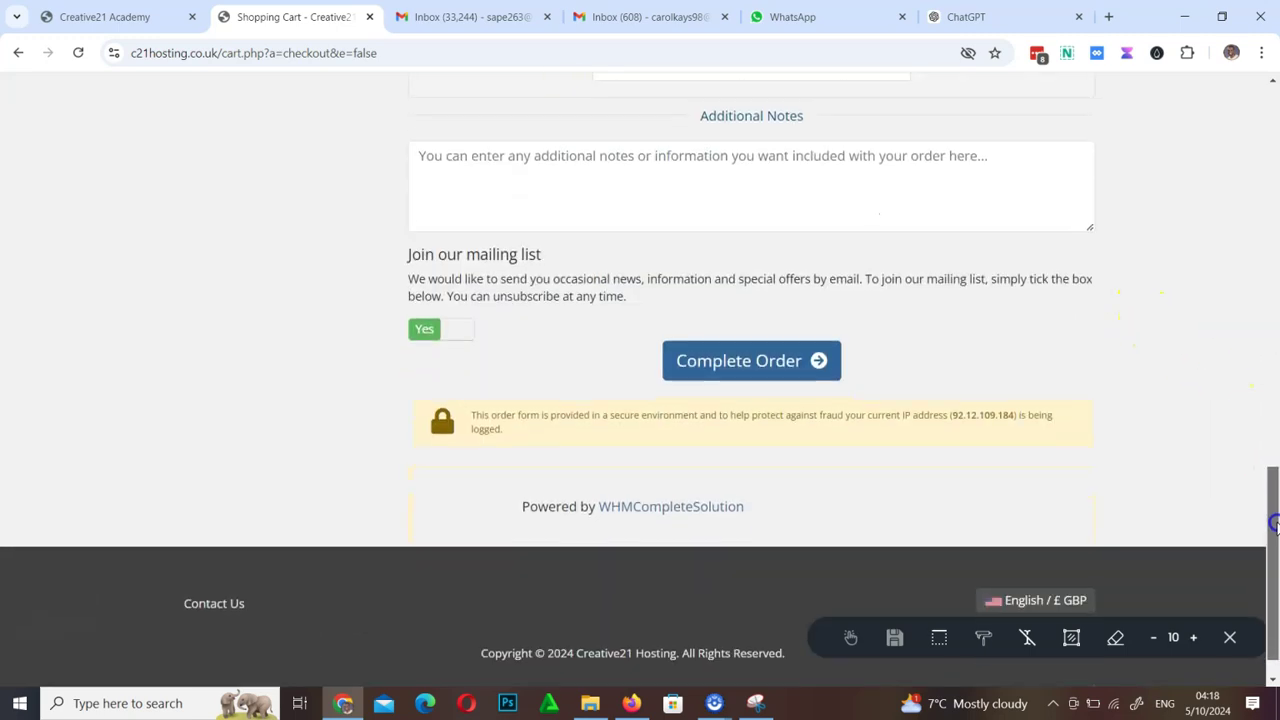
{"action": "left_click", "coordinate": [757, 362]}
{"action": "left_click", "coordinate": [727, 362]}
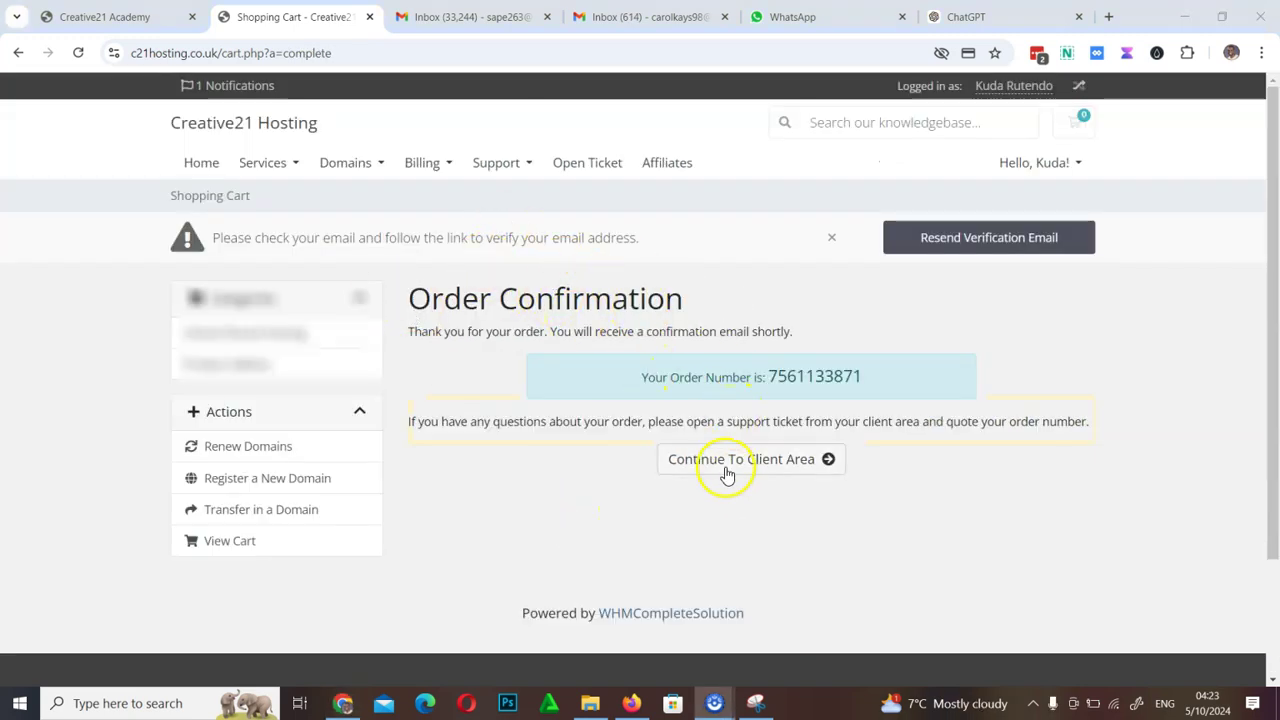
{"action": "left_click", "coordinate": [724, 468]}
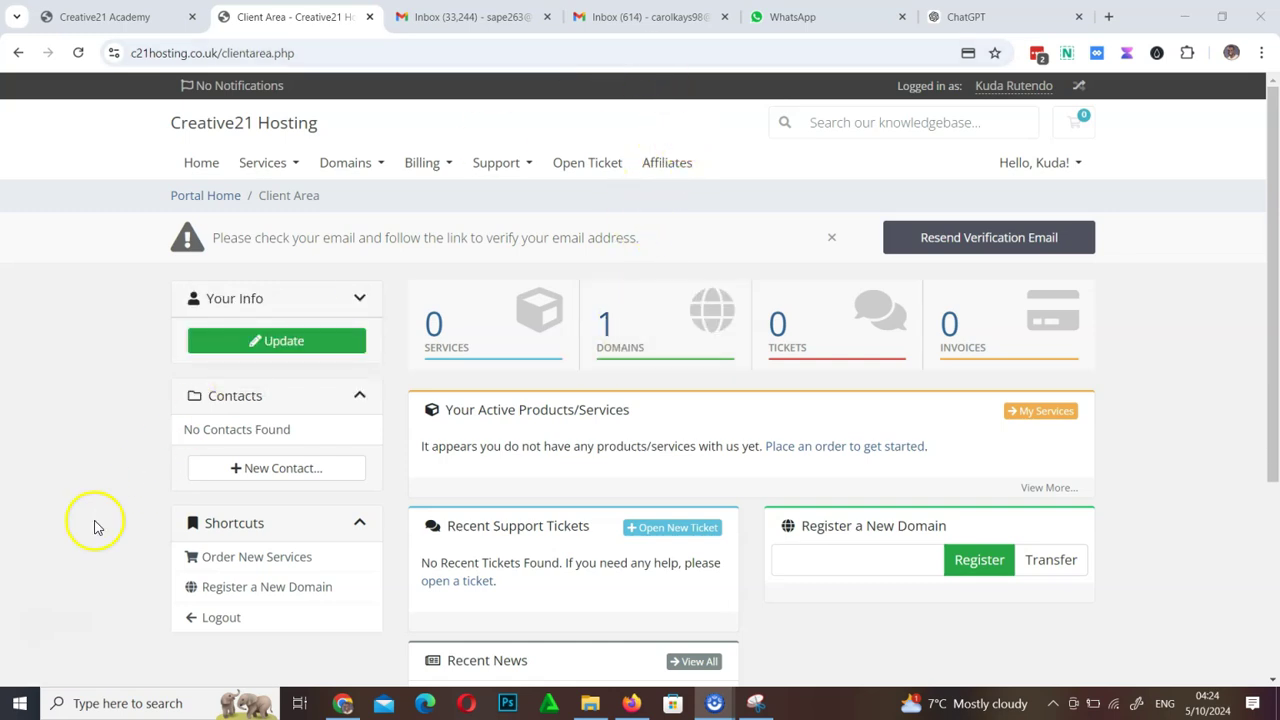
Step: Switch to the Gmail inbox, deselect the Creative21 Hosting and WebCity messages and dismiss the desktop notifications prompt
{"action": "left_click", "coordinate": [630, 17]}
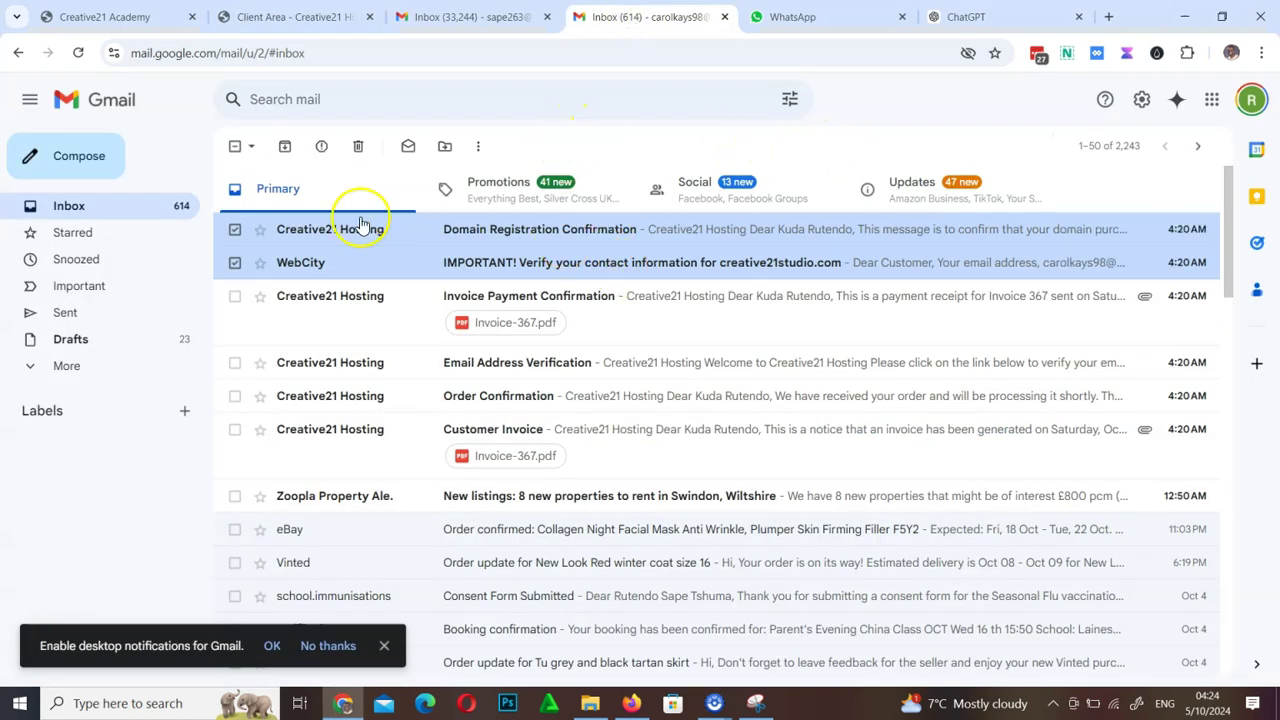
{"action": "left_click", "coordinate": [235, 230]}
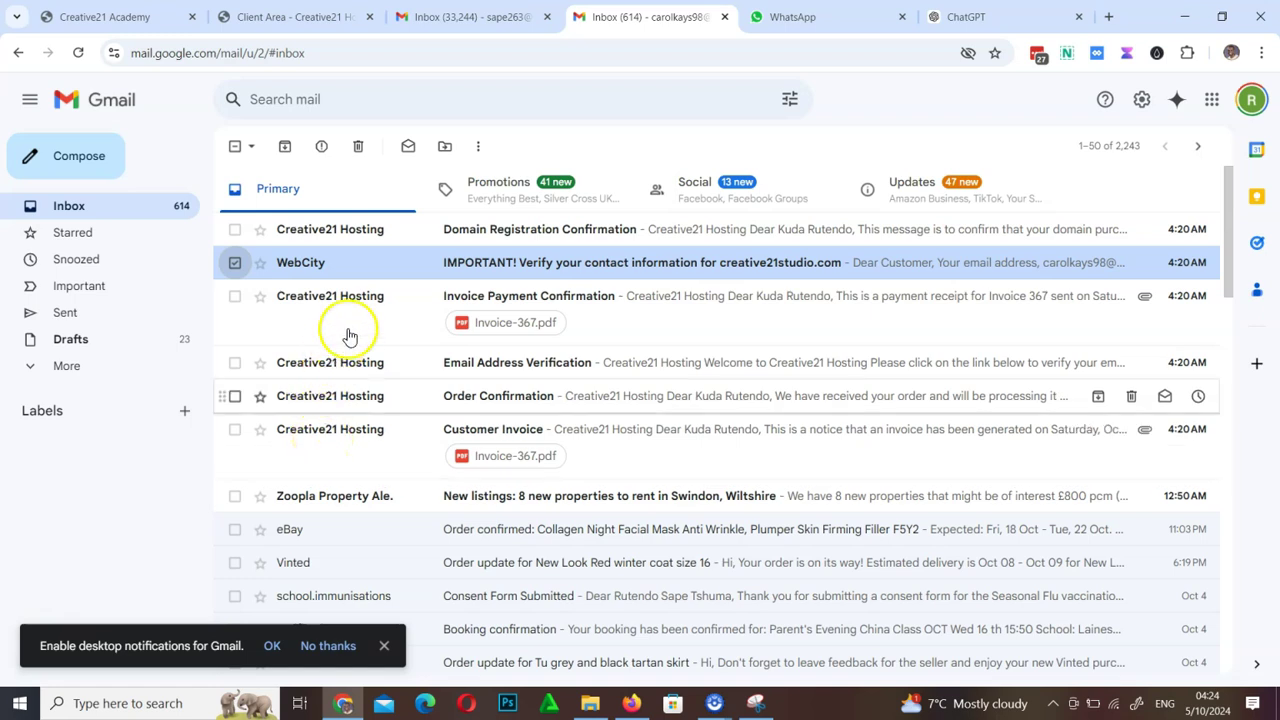
{"action": "left_click", "coordinate": [235, 263]}
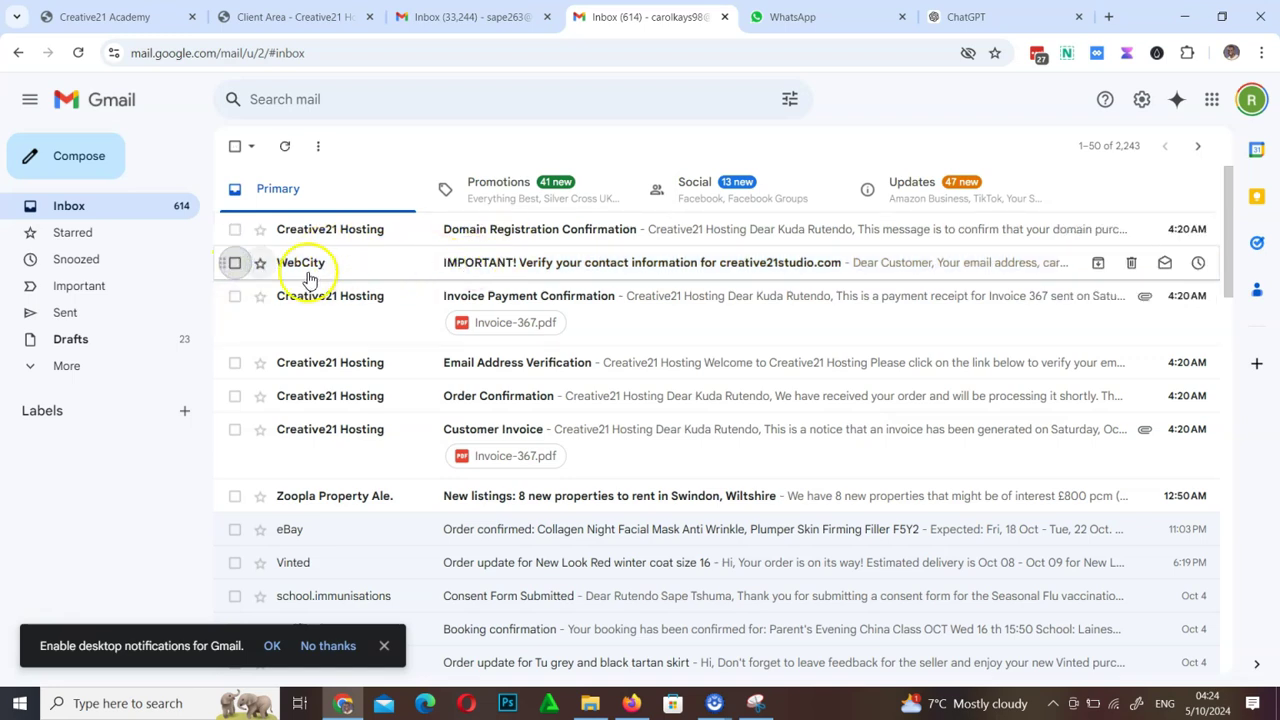
{"action": "left_click", "coordinate": [383, 646]}
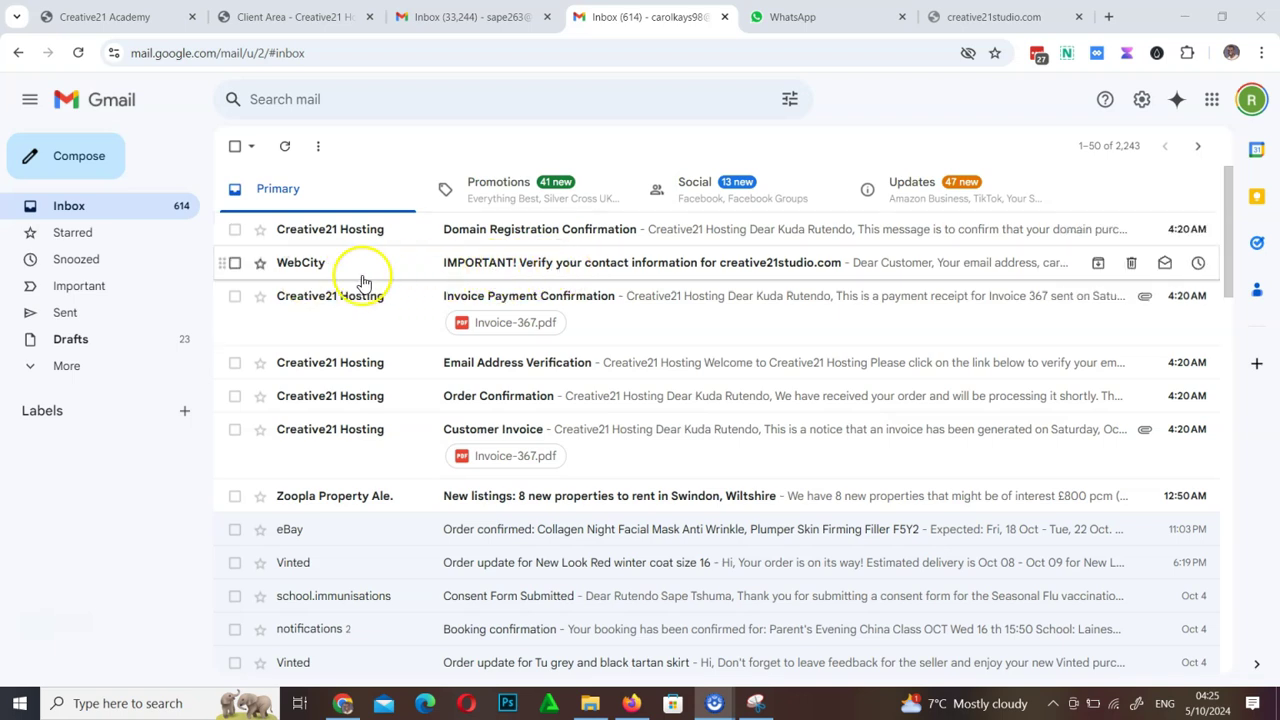
Step: Verify the contact information for creative21studio.com through the link in WebCity's email and return to the inbox
{"action": "left_click", "coordinate": [541, 268]}
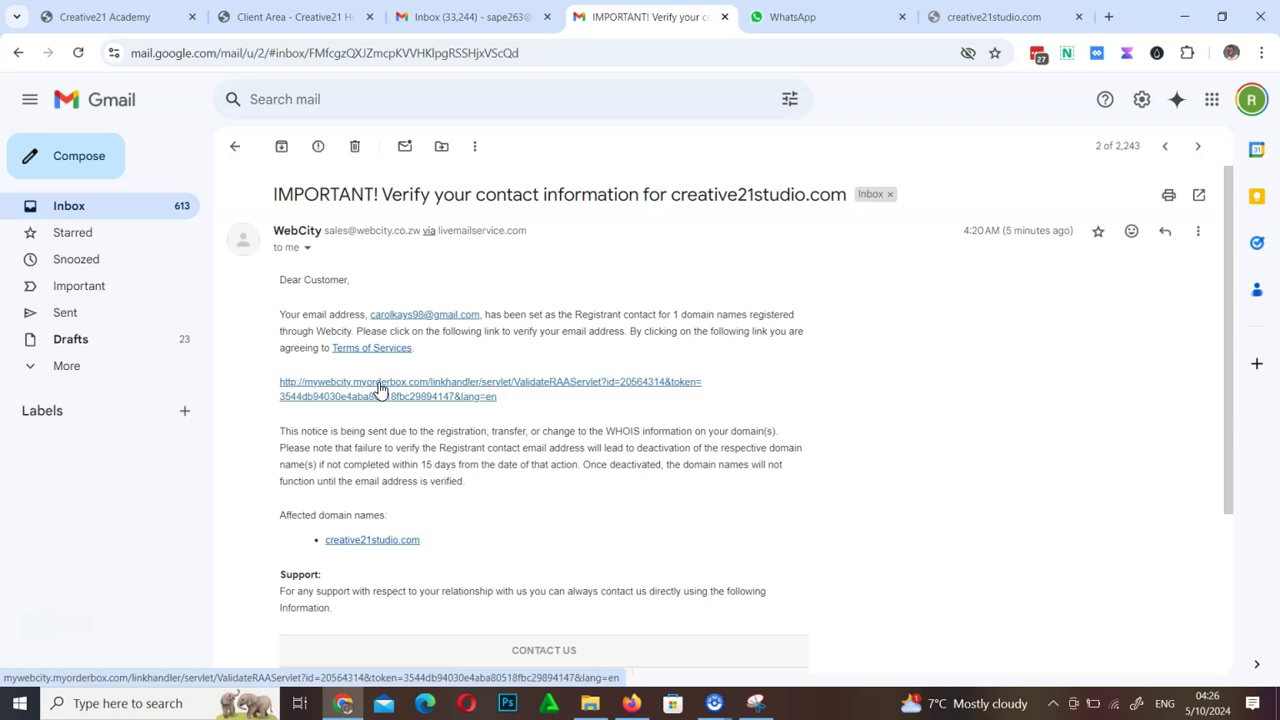
{"action": "left_click", "coordinate": [379, 389]}
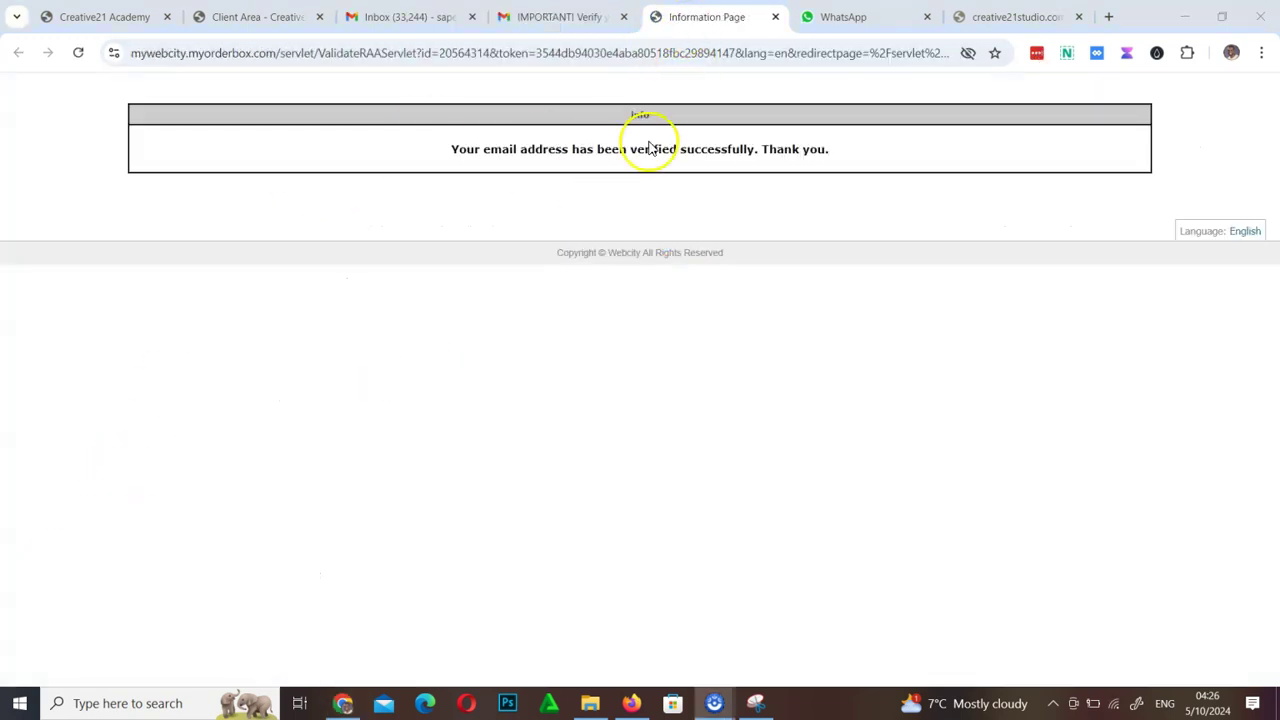
{"action": "left_click", "coordinate": [571, 16]}
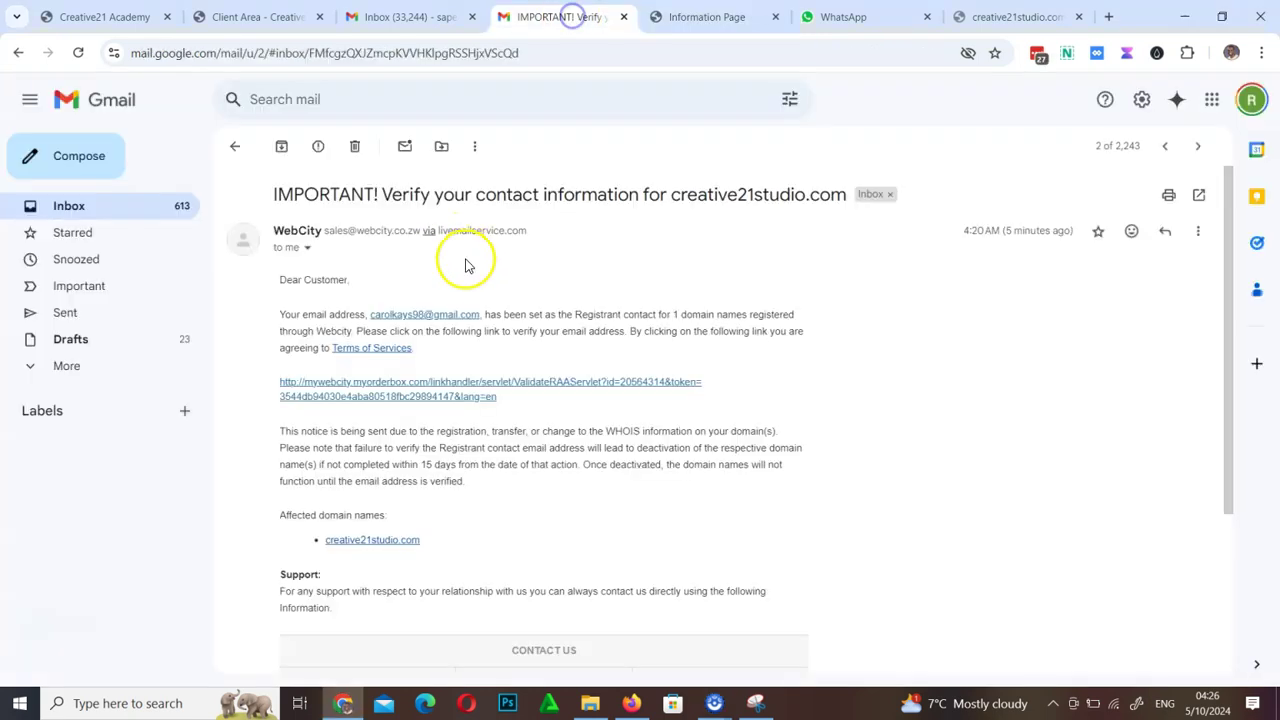
{"action": "left_click", "coordinate": [237, 150]}
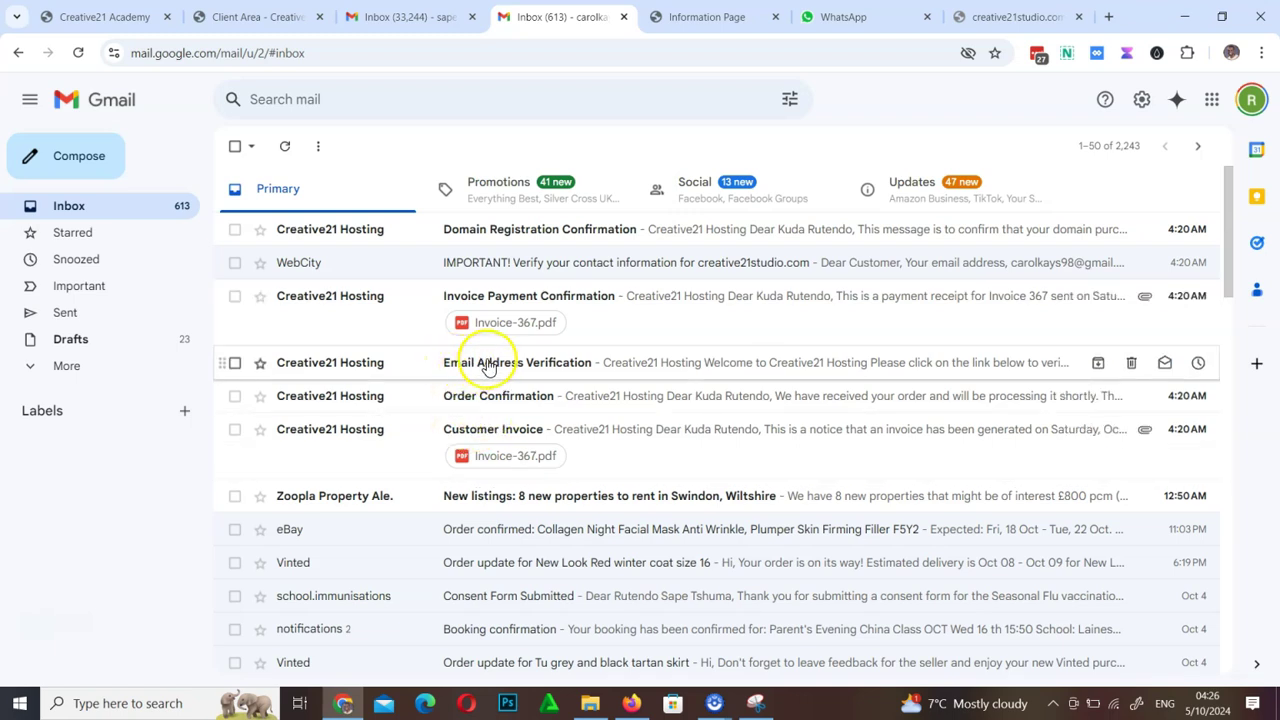
Step: Verify the account email through the link in Creative21 Hosting's Email Address Verification message and view the client area
{"action": "left_click", "coordinate": [487, 366]}
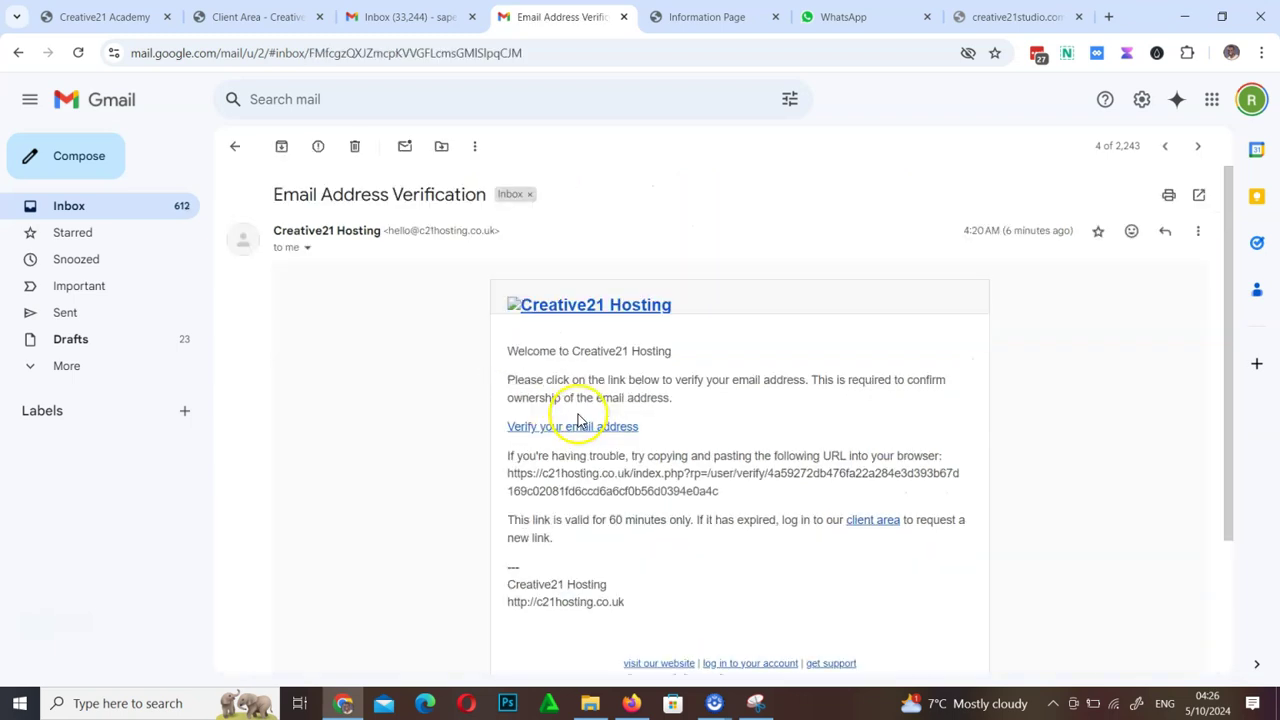
{"action": "left_click", "coordinate": [572, 428]}
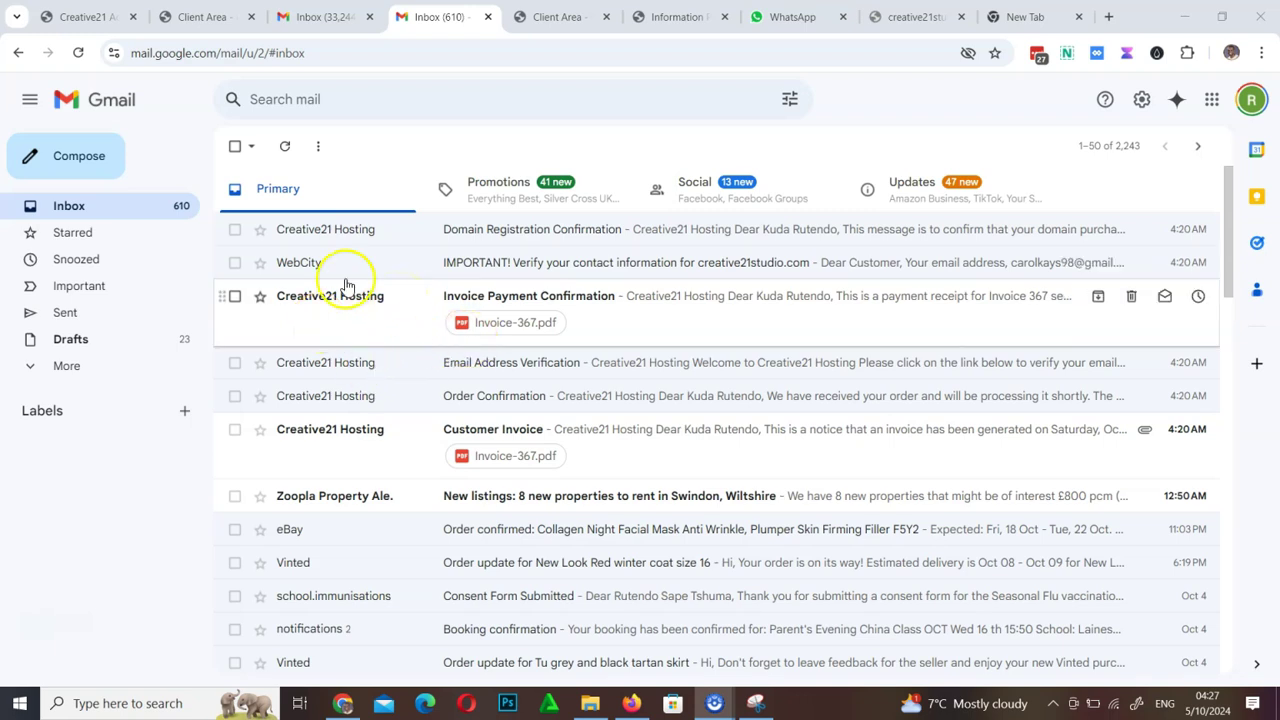
{"action": "left_click", "coordinate": [587, 18]}
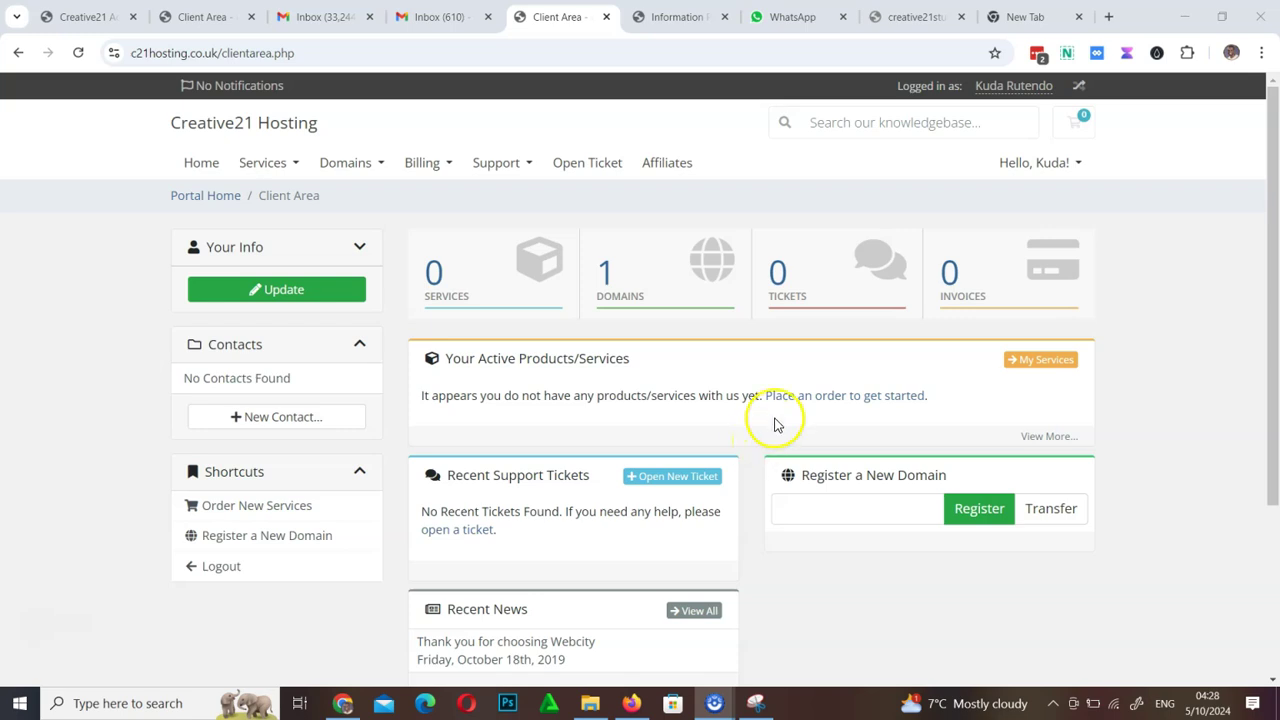
Step: On the WebCity information page, handwrite the words "Domain" and "Recurring" in orange below the footer
{"action": "left_click", "coordinate": [672, 17]}
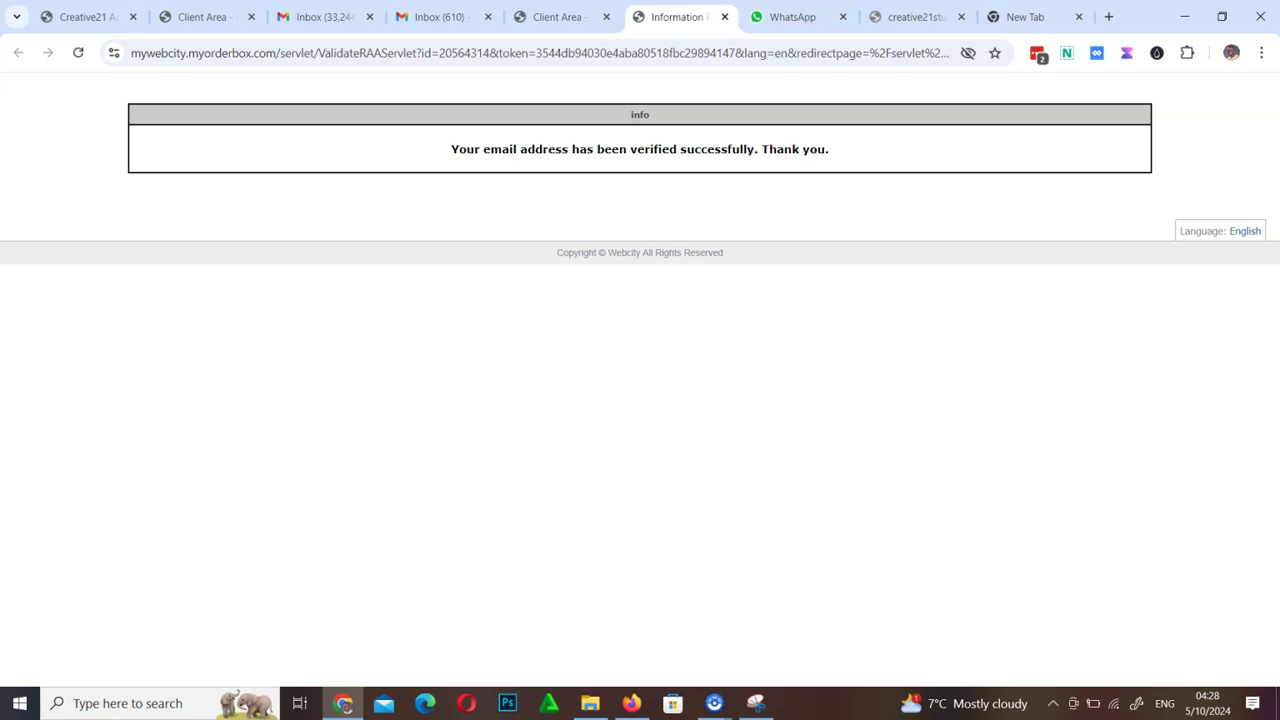
{"action": "mouse_move", "coordinate": [590, 302]}
{"action": "left_mouse_down"}
{"action": "mouse_move", "coordinate": [591, 334]}
{"action": "mouse_move", "coordinate": [594, 285]}
{"action": "mouse_move", "coordinate": [600, 340]}
{"action": "mouse_move", "coordinate": [632, 314]}
{"action": "mouse_move", "coordinate": [626, 330]}
{"action": "mouse_move", "coordinate": [732, 306]}
{"action": "mouse_move", "coordinate": [834, 306]}
{"action": "left_mouse_up"}
{"action": "left_click_drag", "start_coordinate": [768, 279], "coordinate": [770, 289]}
{"action": "mouse_move", "coordinate": [628, 387]}
{"action": "left_mouse_down"}
{"action": "mouse_move", "coordinate": [654, 456]}
{"action": "mouse_move", "coordinate": [628, 434]}
{"action": "mouse_move", "coordinate": [702, 425]}
{"action": "mouse_move", "coordinate": [704, 440]}
{"action": "mouse_move", "coordinate": [815, 388]}
{"action": "mouse_move", "coordinate": [860, 402]}
{"action": "mouse_move", "coordinate": [916, 384]}
{"action": "mouse_move", "coordinate": [905, 445]}
{"action": "mouse_move", "coordinate": [874, 424]}
{"action": "left_mouse_up"}
{"action": "left_click_drag", "start_coordinate": [806, 355], "coordinate": [814, 358]}
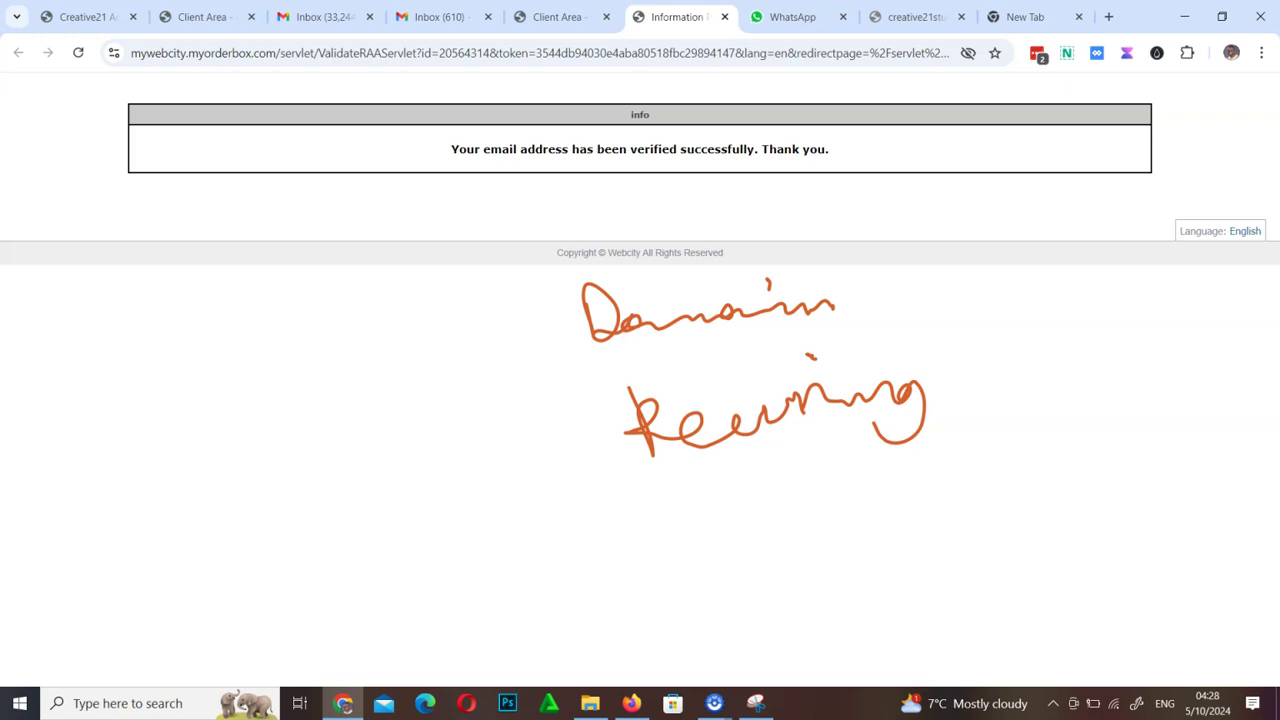
Step: Handwrite the underlined price "$0,01" beside the words and add "2nd" beneath it
{"action": "mouse_move", "coordinate": [265, 393]}
{"action": "left_mouse_down"}
{"action": "mouse_move", "coordinate": [284, 423]}
{"action": "mouse_move", "coordinate": [284, 400]}
{"action": "mouse_move", "coordinate": [320, 415]}
{"action": "left_mouse_up"}
{"action": "mouse_move", "coordinate": [372, 362]}
{"action": "left_mouse_down"}
{"action": "mouse_move", "coordinate": [388, 382]}
{"action": "mouse_move", "coordinate": [420, 330]}
{"action": "mouse_move", "coordinate": [428, 370]}
{"action": "mouse_move", "coordinate": [447, 359]}
{"action": "left_mouse_up"}
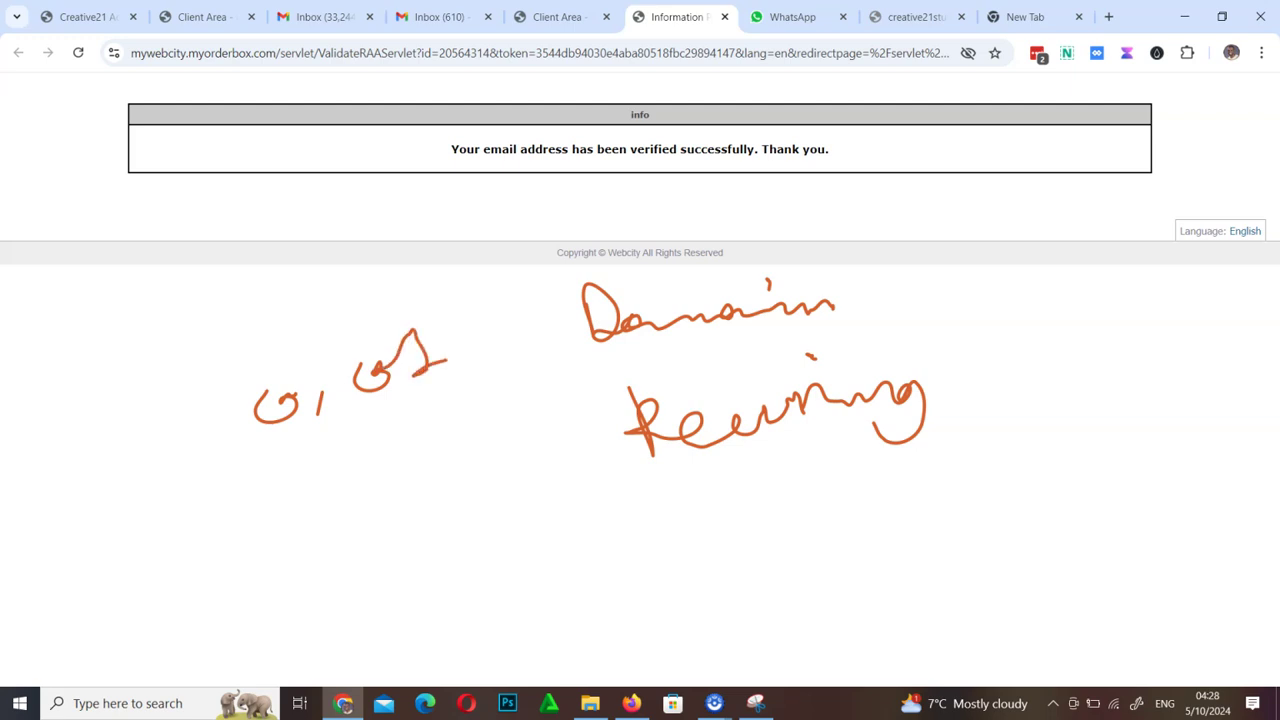
{"action": "mouse_move", "coordinate": [232, 414]}
{"action": "left_mouse_down"}
{"action": "mouse_move", "coordinate": [212, 438]}
{"action": "mouse_move", "coordinate": [224, 410]}
{"action": "mouse_move", "coordinate": [238, 464]}
{"action": "mouse_move", "coordinate": [467, 403]}
{"action": "left_mouse_up"}
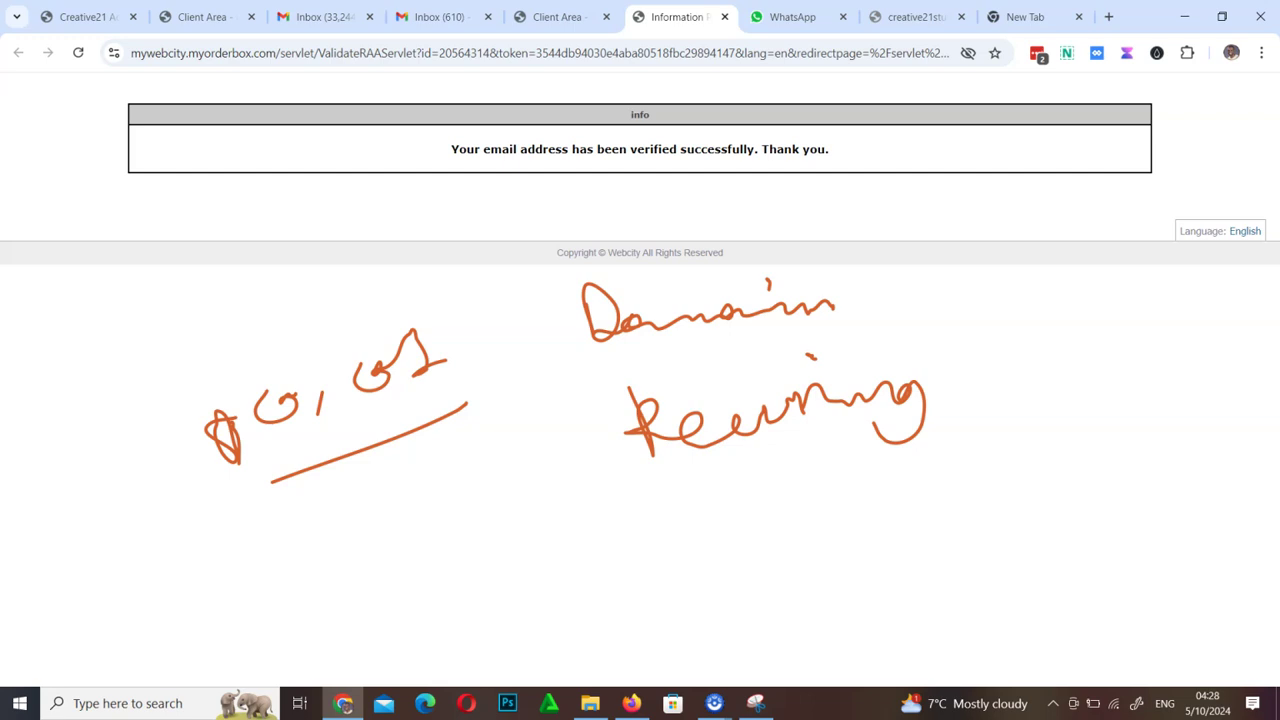
{"action": "mouse_move", "coordinate": [366, 544]}
{"action": "left_mouse_down"}
{"action": "mouse_move", "coordinate": [369, 532]}
{"action": "mouse_move", "coordinate": [406, 572]}
{"action": "mouse_move", "coordinate": [460, 538]}
{"action": "mouse_move", "coordinate": [478, 506]}
{"action": "mouse_move", "coordinate": [462, 542]}
{"action": "left_mouse_up"}
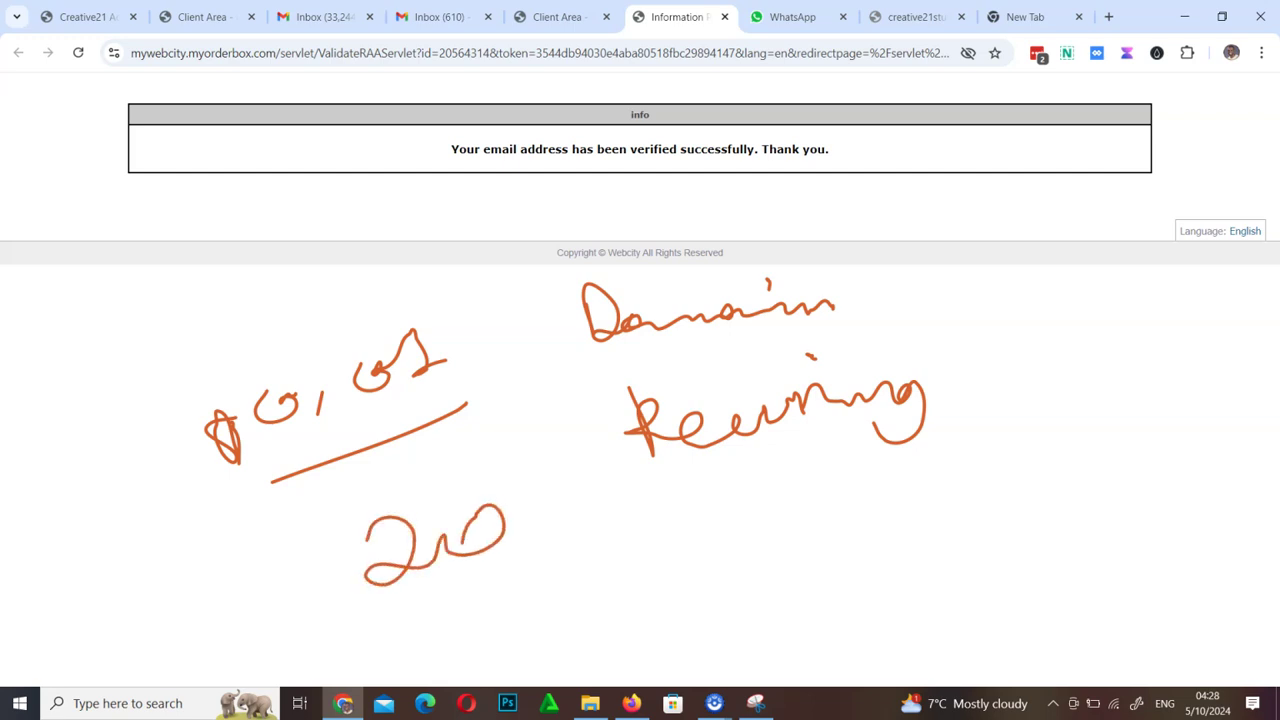
Step: Circle the handwritten price, connect it to "2nd" with an angled line, and bracket the words "Domain" and "Recurring"
{"action": "mouse_move", "coordinate": [440, 414]}
{"action": "left_mouse_down"}
{"action": "mouse_move", "coordinate": [478, 390]}
{"action": "mouse_move", "coordinate": [348, 264]}
{"action": "mouse_move", "coordinate": [165, 345]}
{"action": "mouse_move", "coordinate": [270, 482]}
{"action": "mouse_move", "coordinate": [288, 462]}
{"action": "left_mouse_up"}
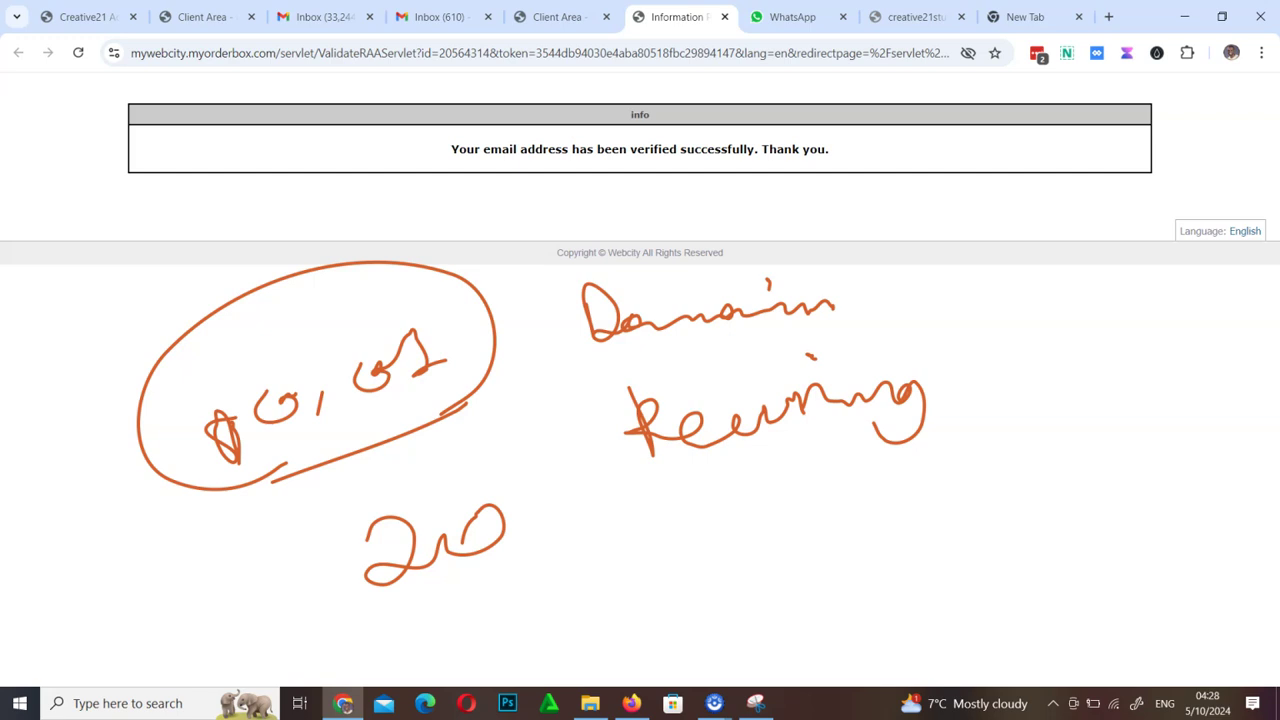
{"action": "mouse_move", "coordinate": [500, 326]}
{"action": "left_mouse_down"}
{"action": "mouse_move", "coordinate": [590, 362]}
{"action": "mouse_move", "coordinate": [478, 500]}
{"action": "mouse_move", "coordinate": [462, 552]}
{"action": "left_mouse_up"}
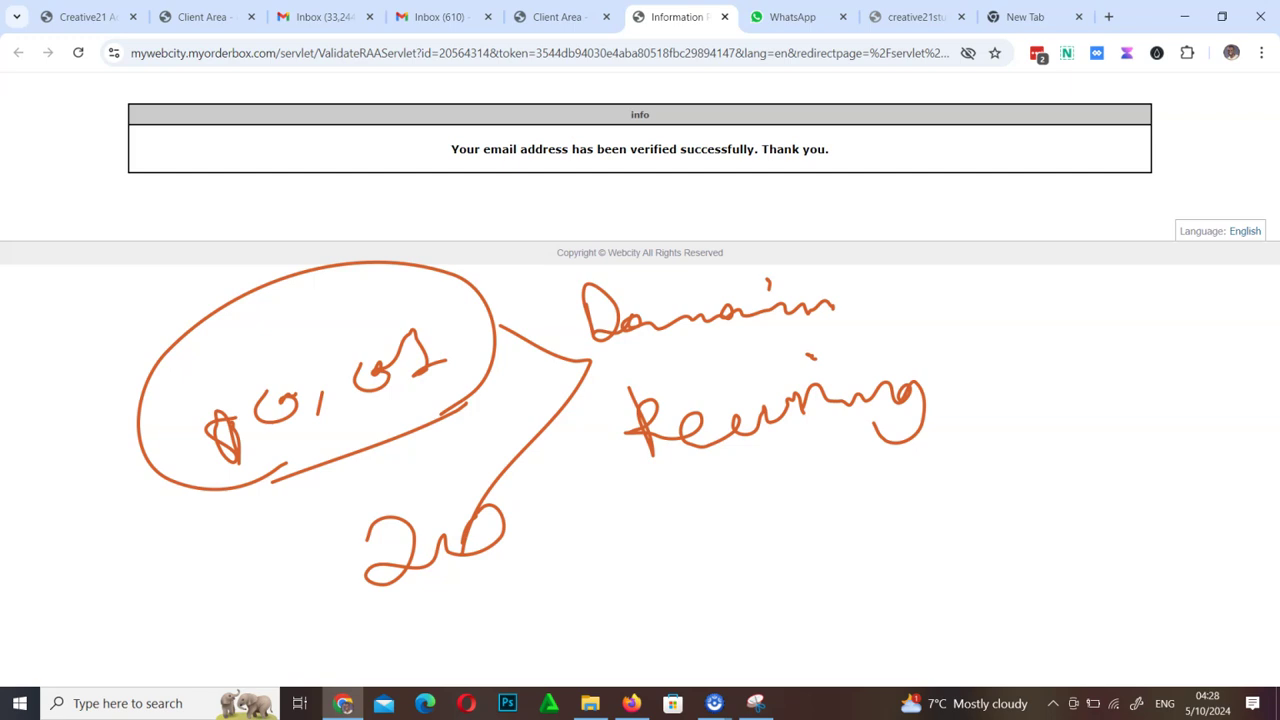
{"action": "mouse_move", "coordinate": [781, 260]}
{"action": "left_mouse_down"}
{"action": "mouse_move", "coordinate": [800, 257]}
{"action": "mouse_move", "coordinate": [868, 316]}
{"action": "mouse_move", "coordinate": [948, 296]}
{"action": "mouse_move", "coordinate": [913, 338]}
{"action": "mouse_move", "coordinate": [952, 445]}
{"action": "mouse_move", "coordinate": [875, 517]}
{"action": "left_mouse_up"}
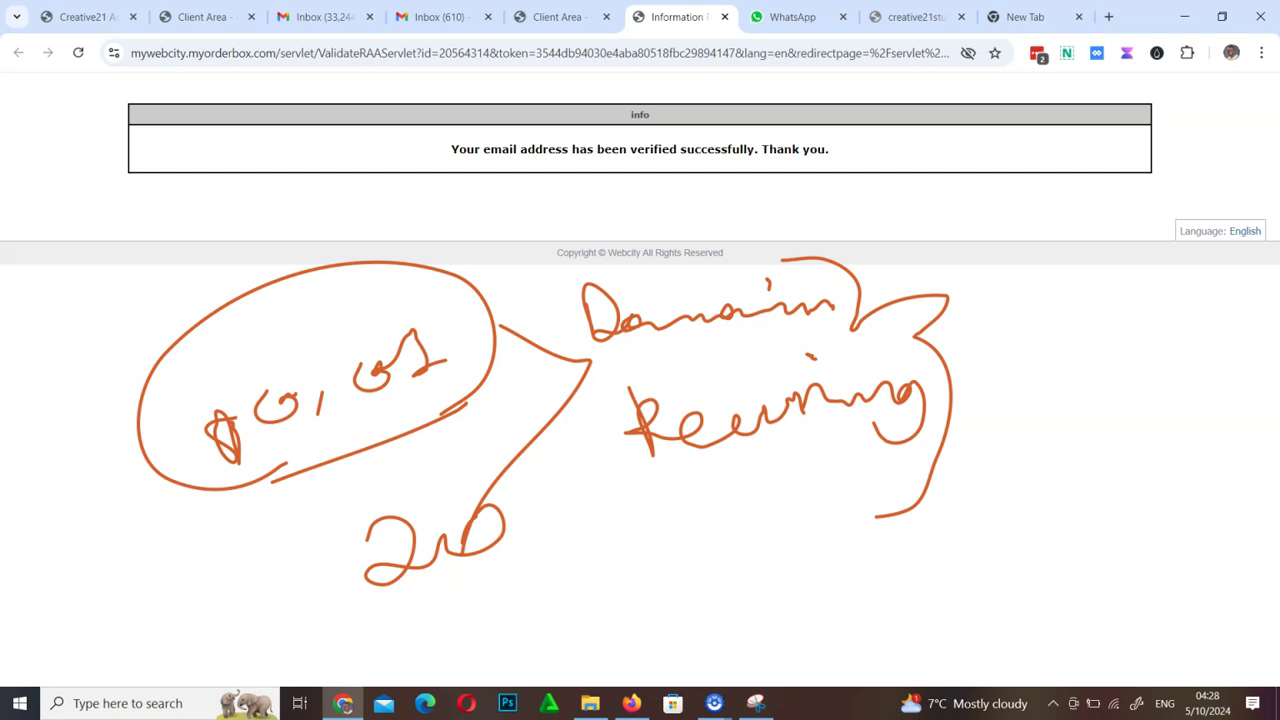